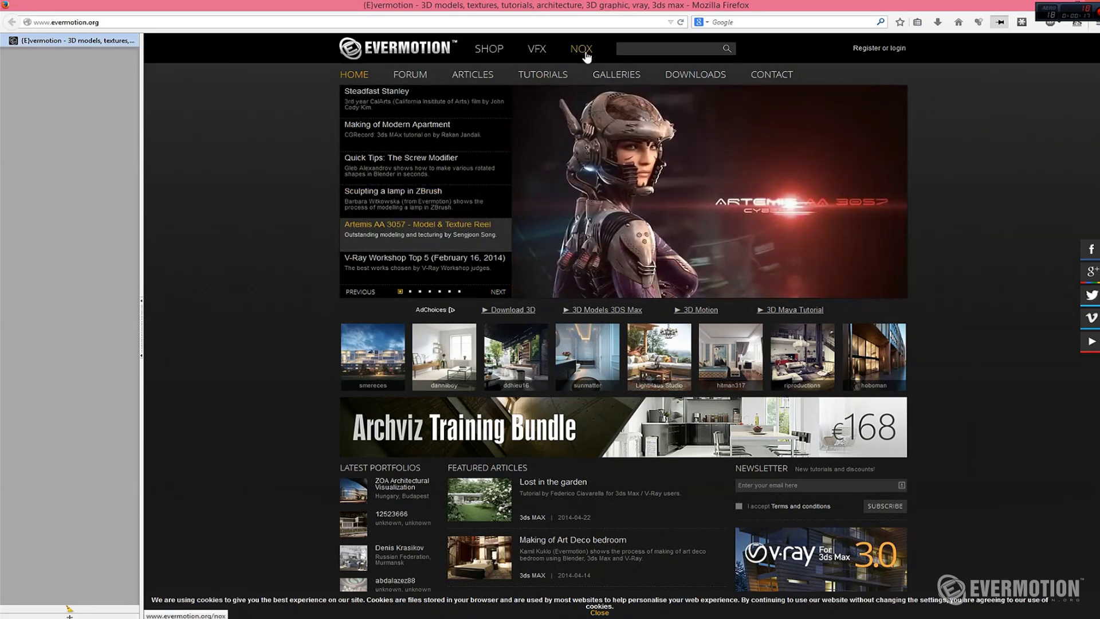
Download the NOX Installer version 0.43.1 from the site's NOX downloads section and save the file.
left_click(583, 50)
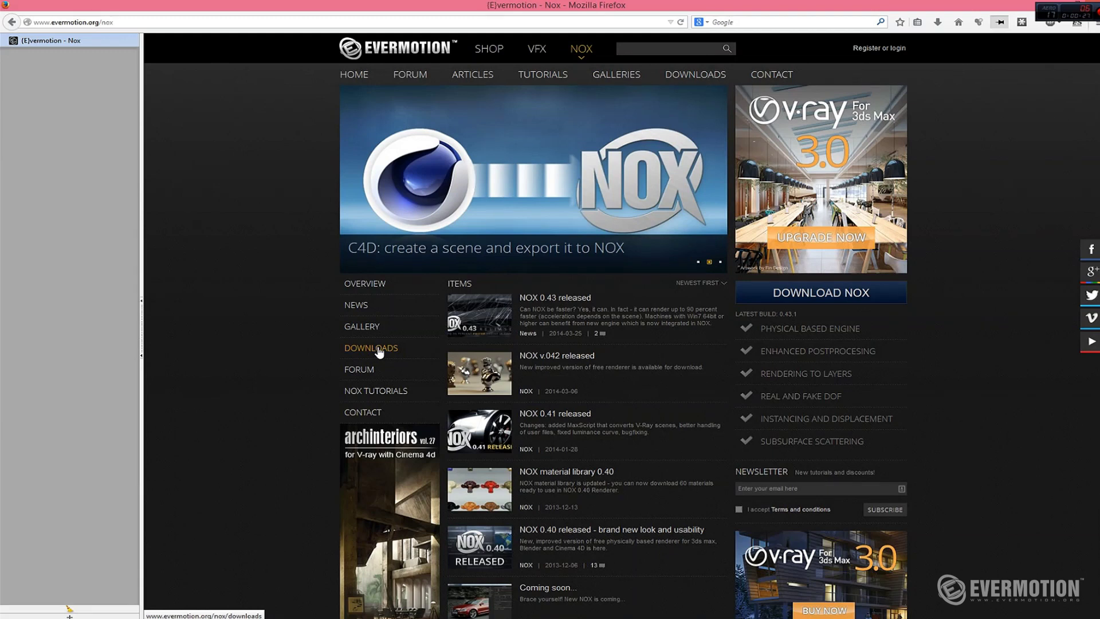
left_click(378, 351)
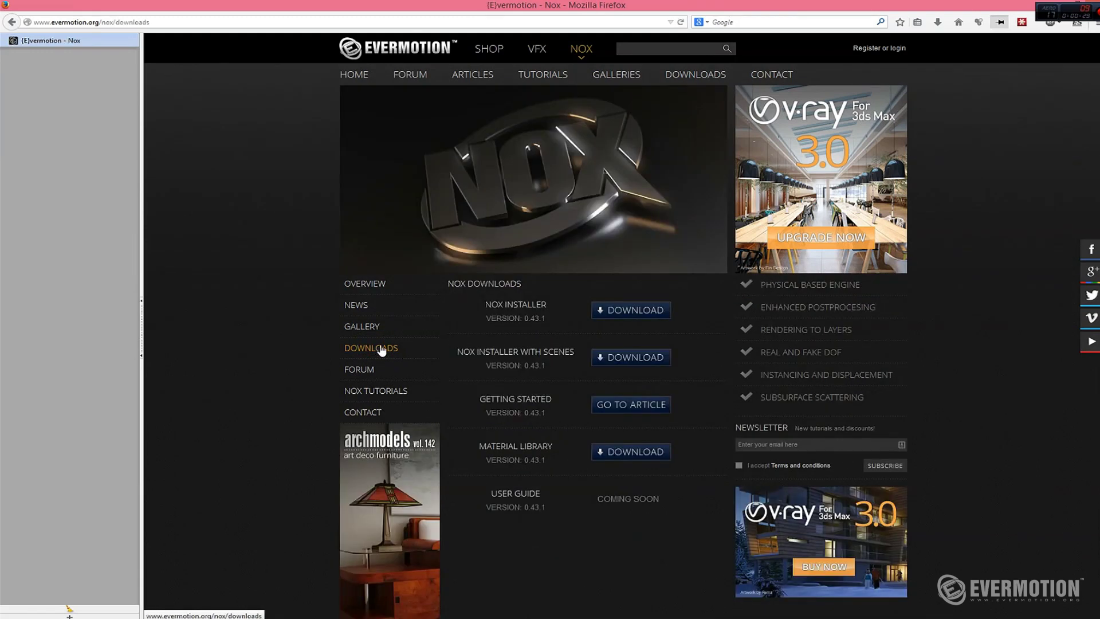
left_click(623, 311)
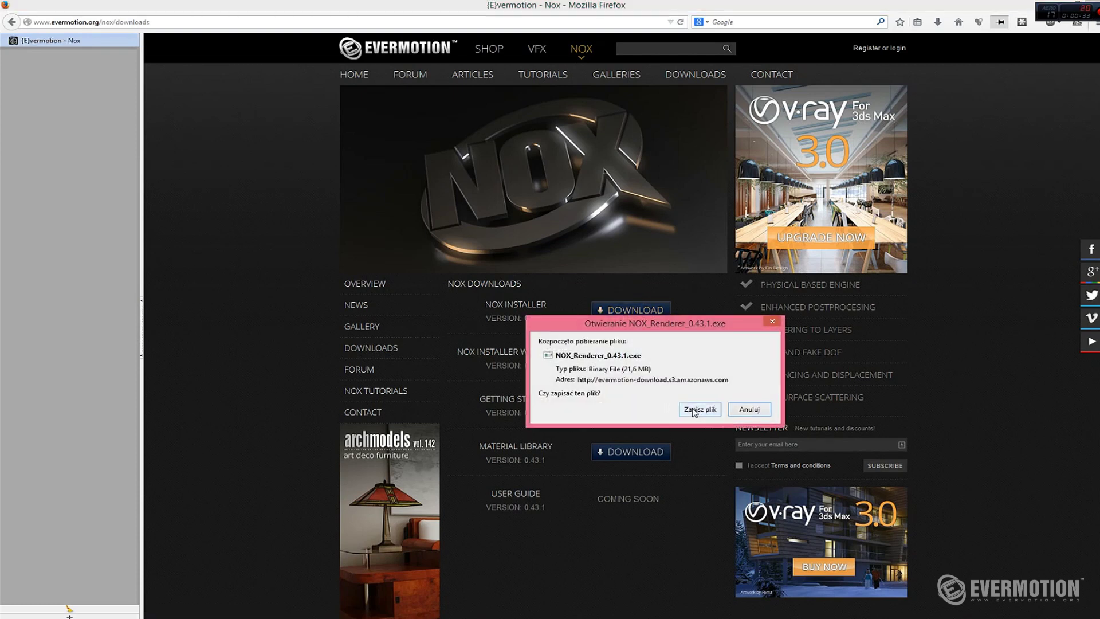
left_click(694, 411)
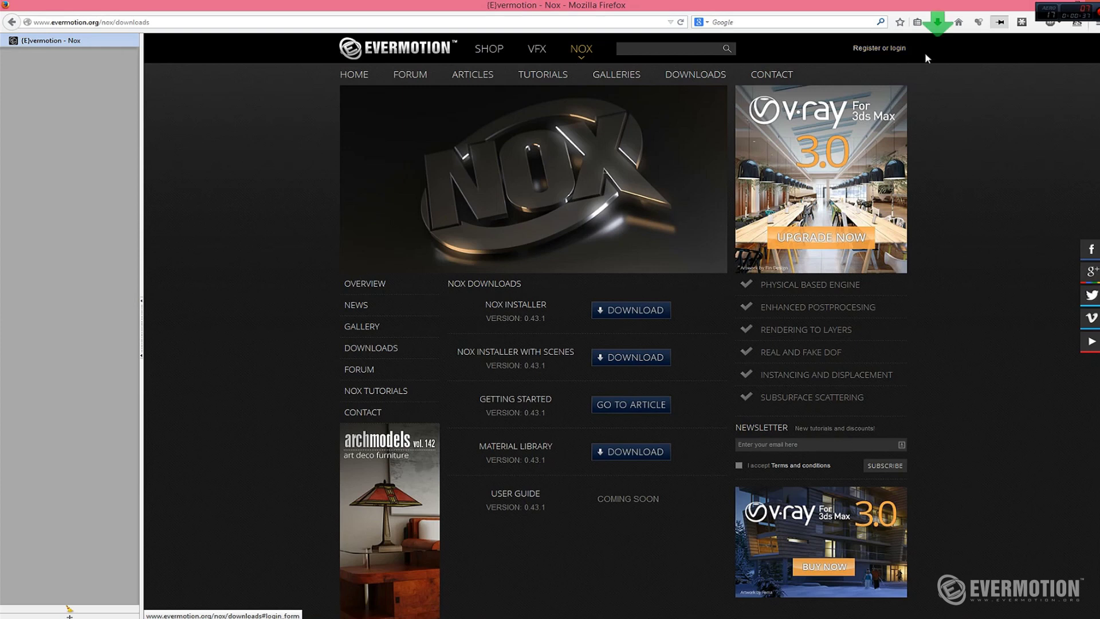
Launch the downloaded NOX Renderer installer with permission to make changes, and accept its license agreement.
left_click(937, 21)
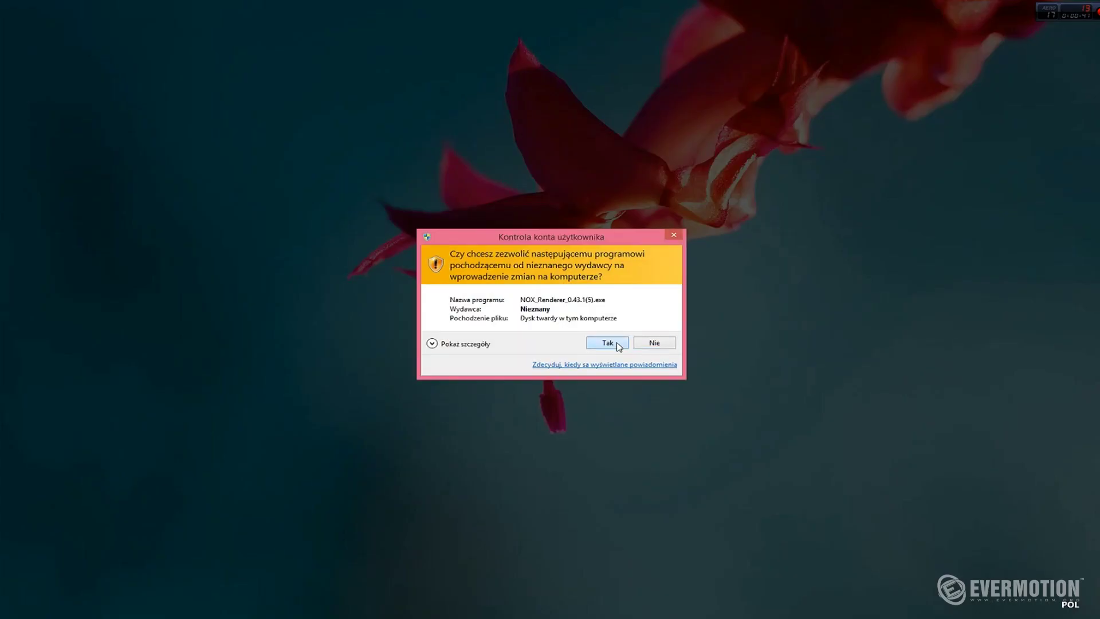
left_click(608, 342)
left_click(618, 400)
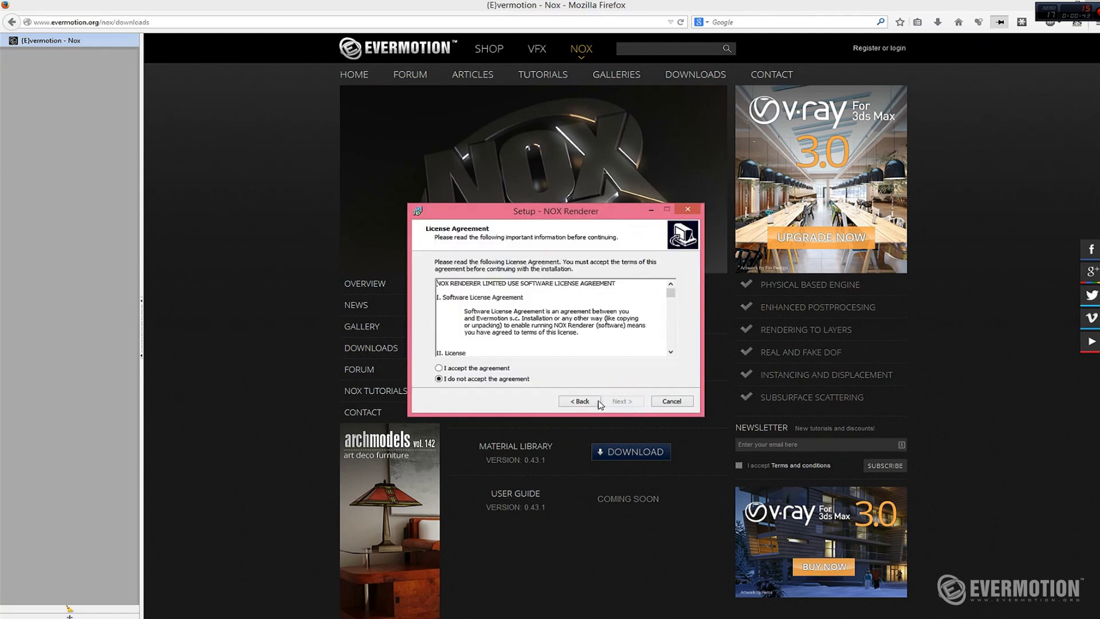
left_click(458, 367)
left_click_drag(672, 296, 671, 343)
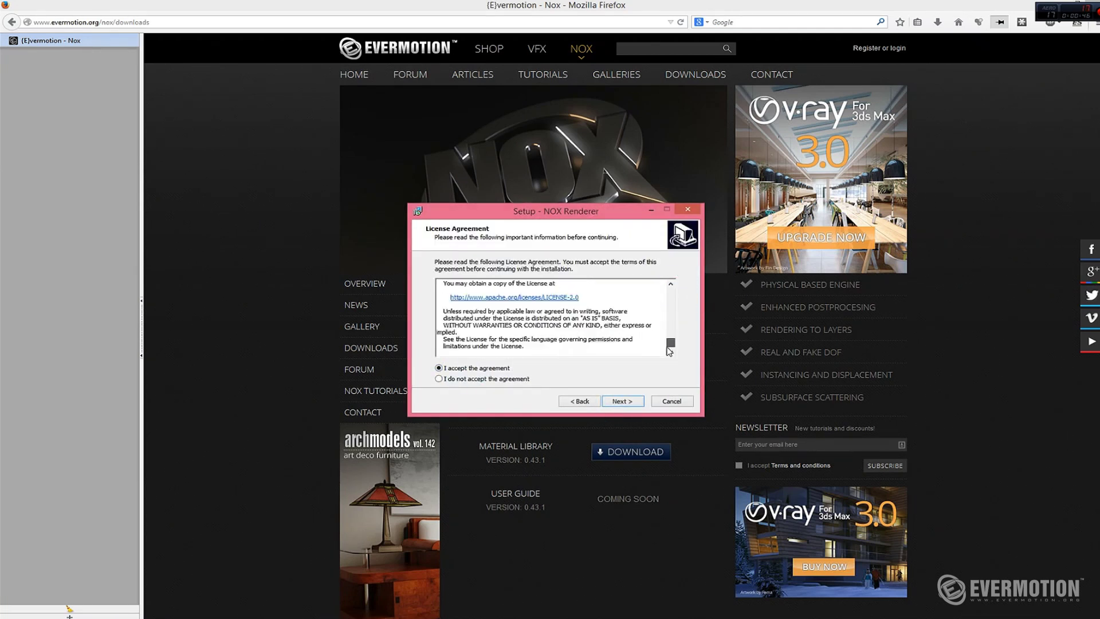
left_click(616, 401)
Install NOX Renderer to D:\NOX with Start Menu folder NOX and autoupdate as the only additional task, and finish the setup.
left_click(622, 403)
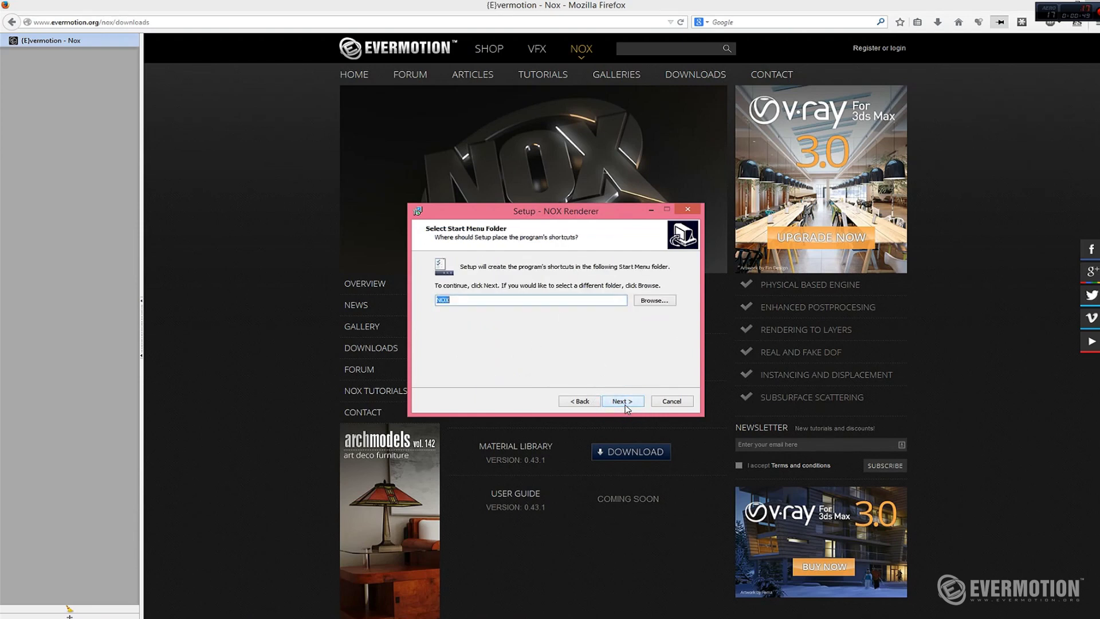
left_click(624, 405)
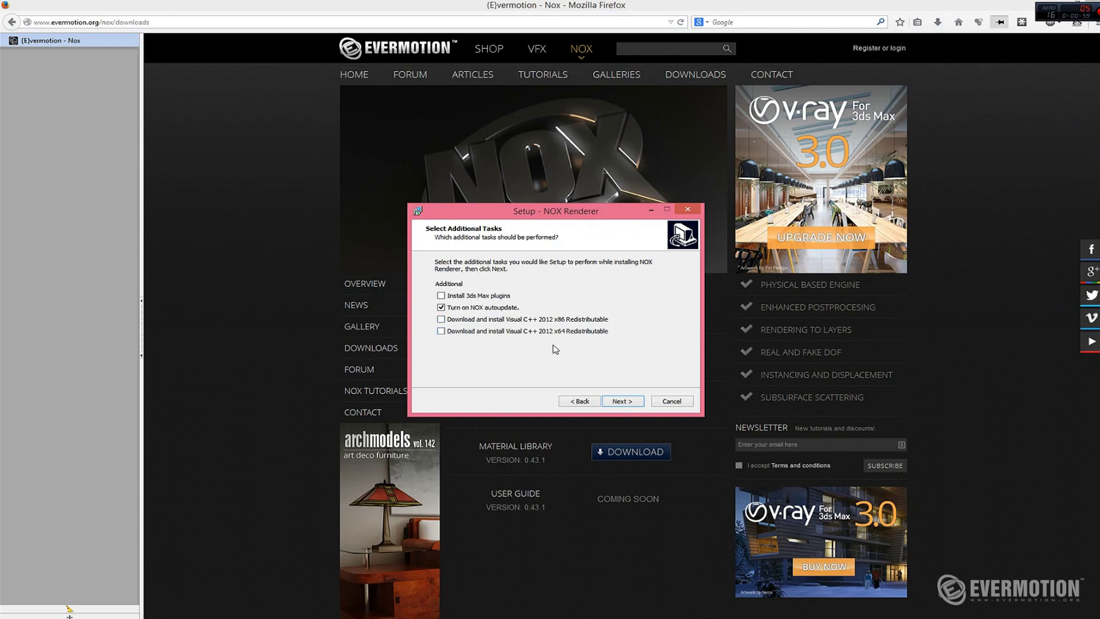
left_click(622, 401)
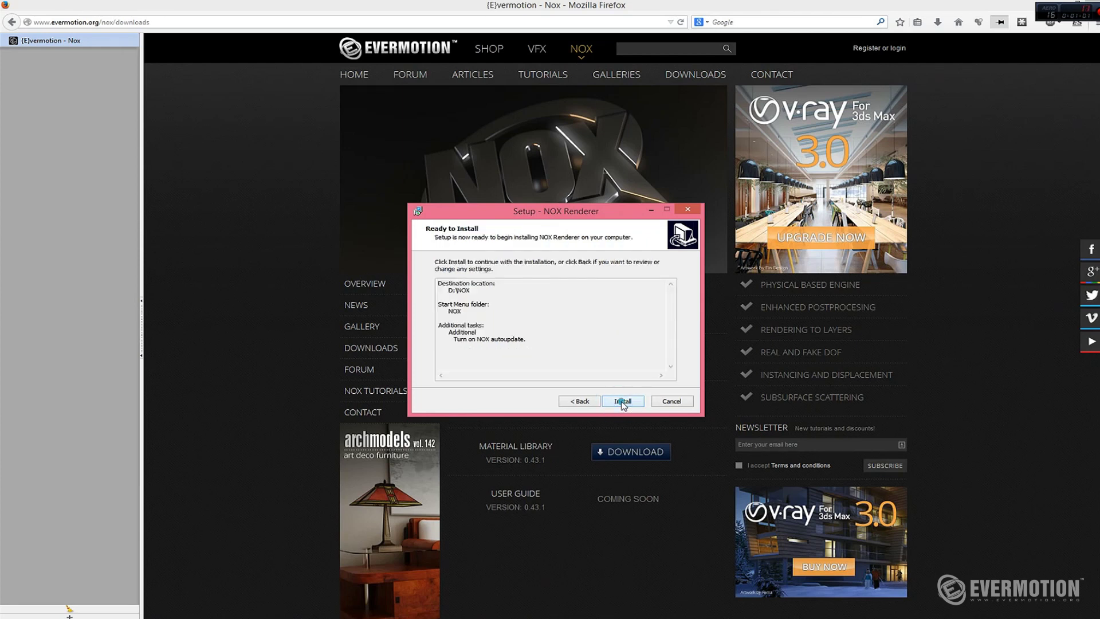
left_click(622, 402)
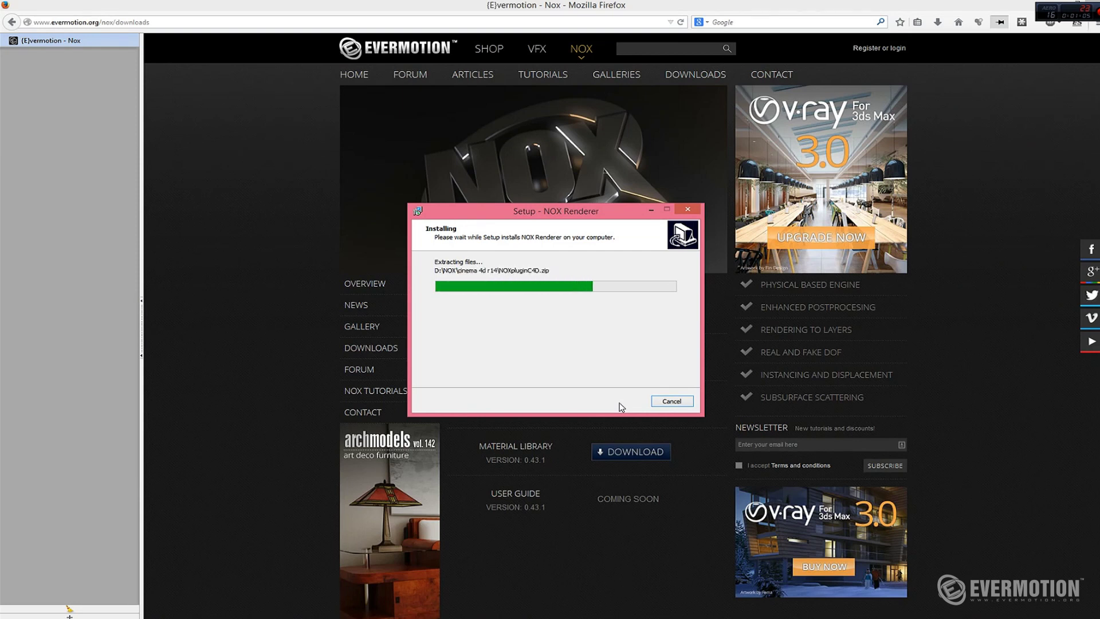
left_click(623, 401)
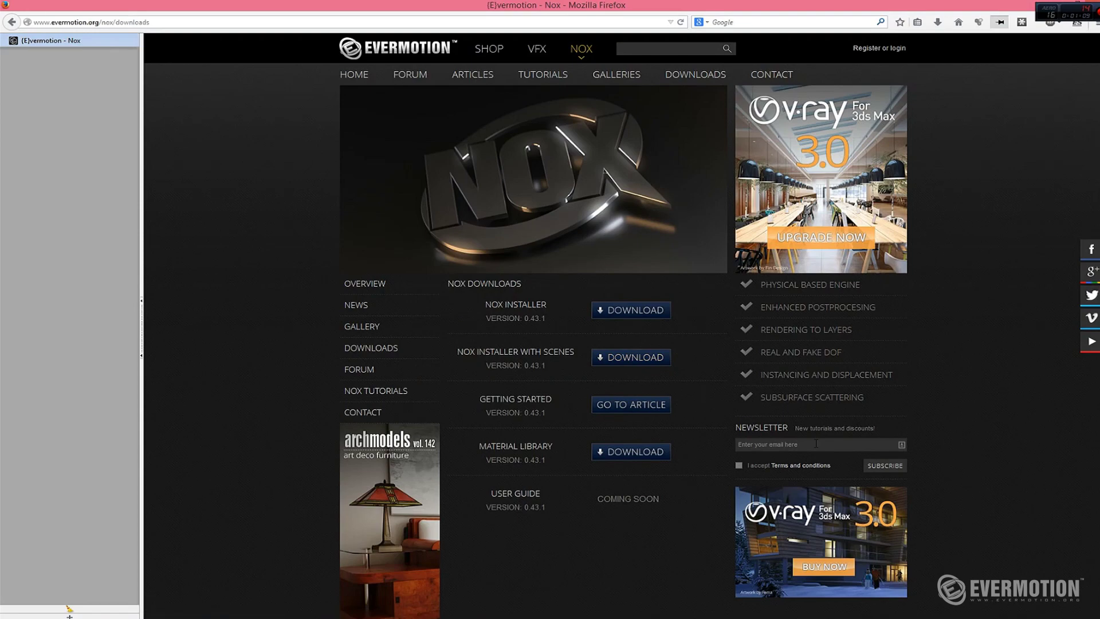
Open the file location of the NOX Renderer 64 desktop shortcut and go to the blender folder inside D:\NOX.
key("super+d")
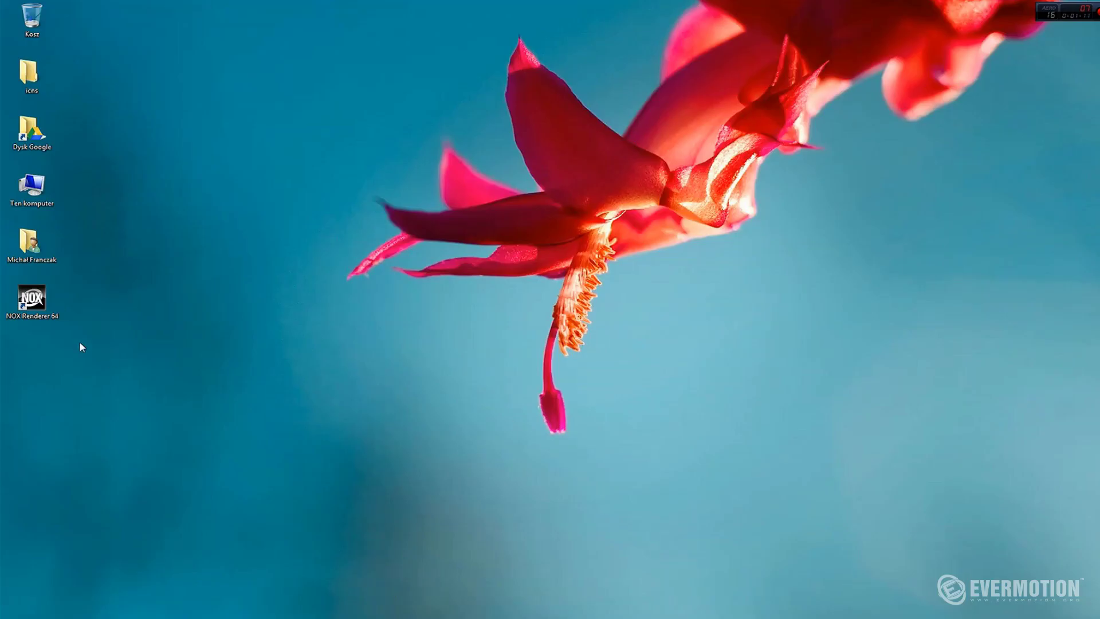
right_click(43, 308)
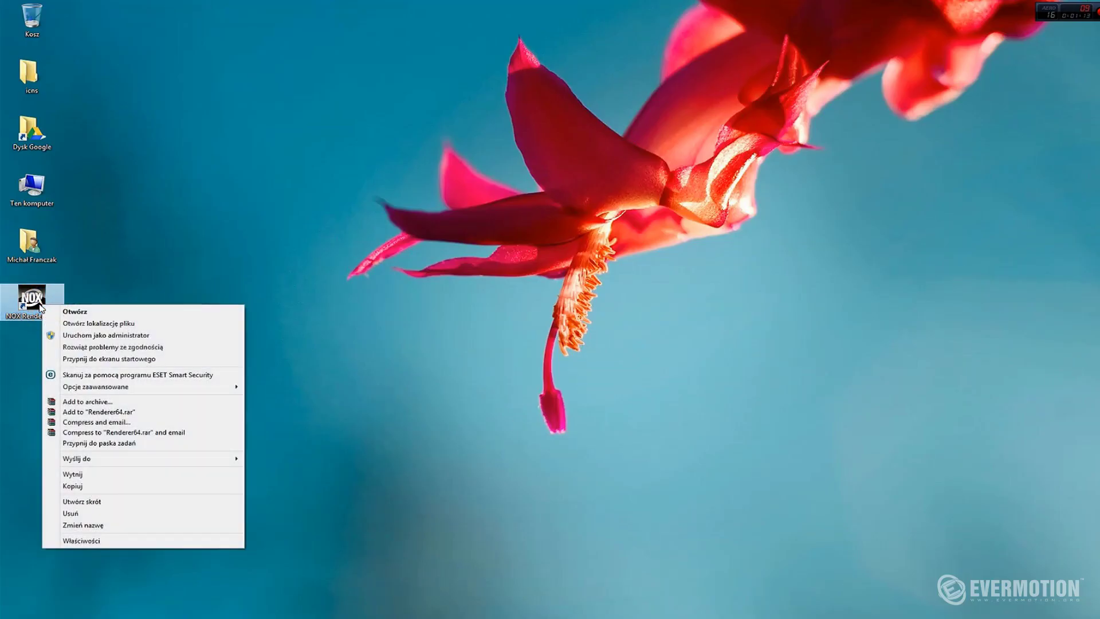
left_click(85, 275)
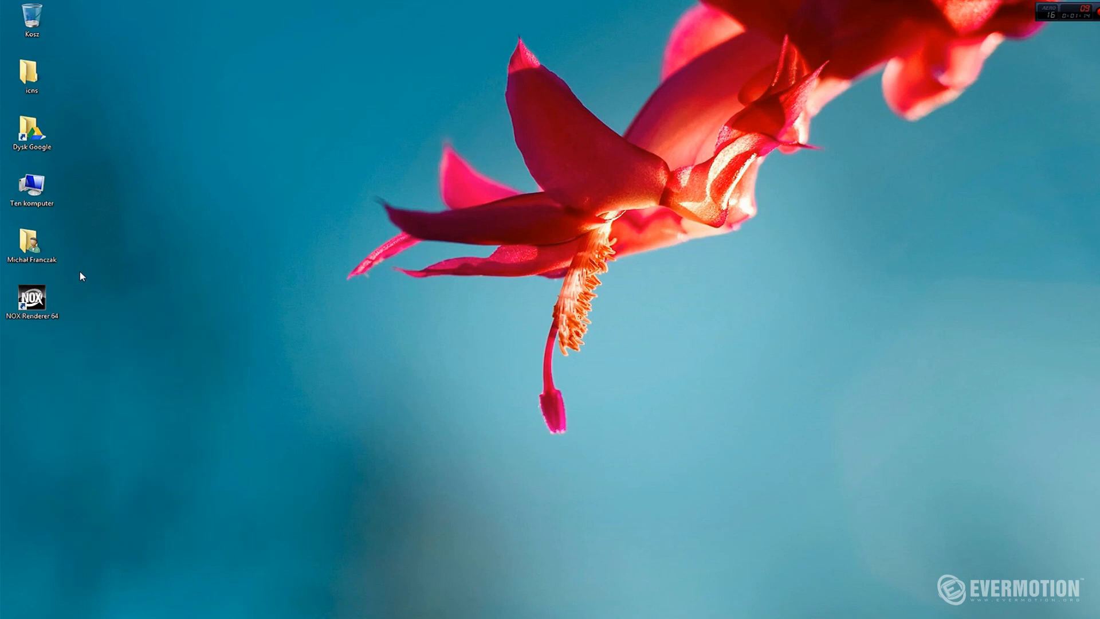
right_click(48, 295)
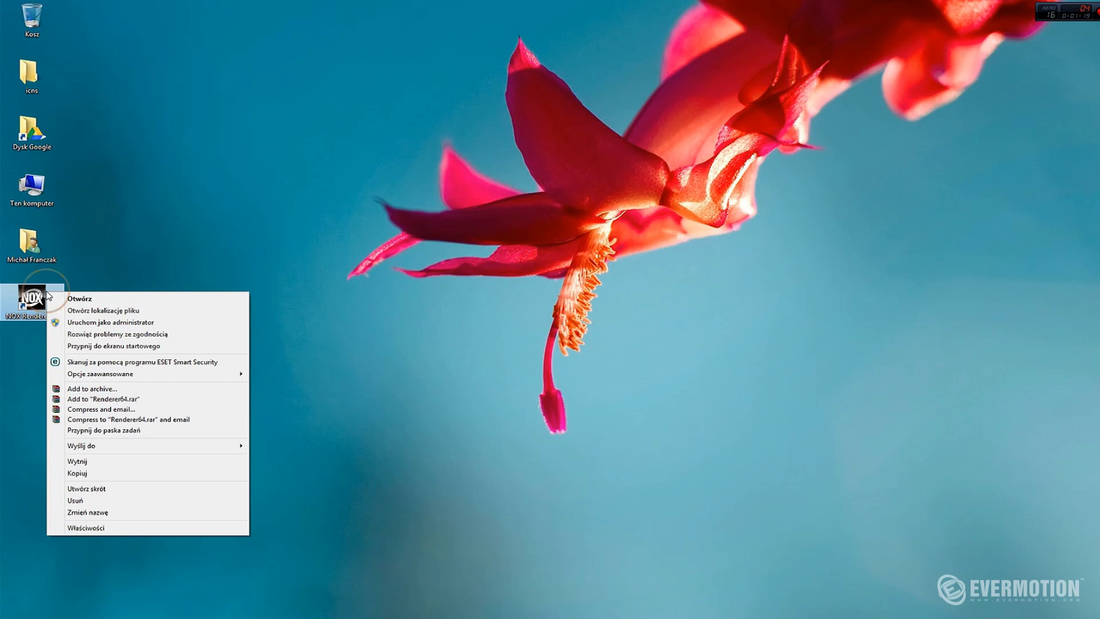
left_click(75, 311)
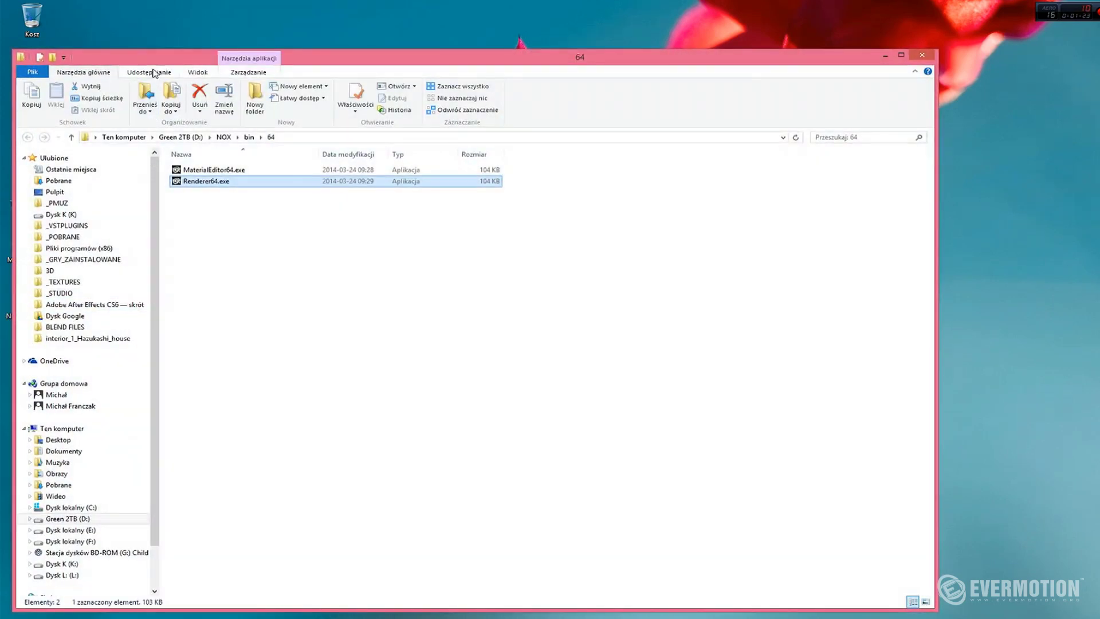
left_click_drag(154, 58, 322, 65)
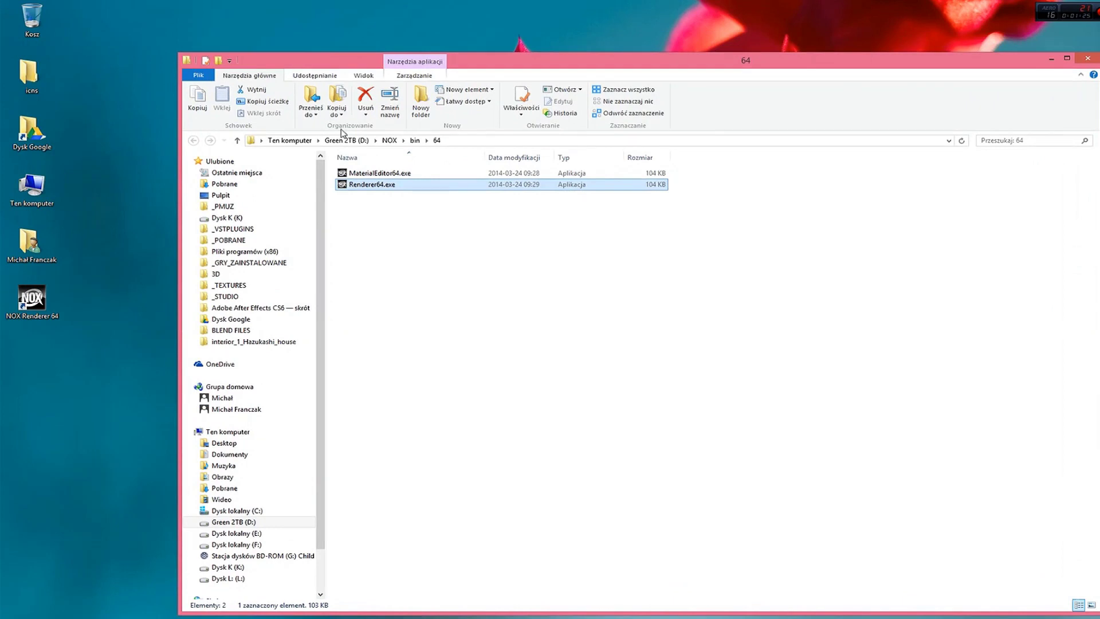
left_click(389, 141)
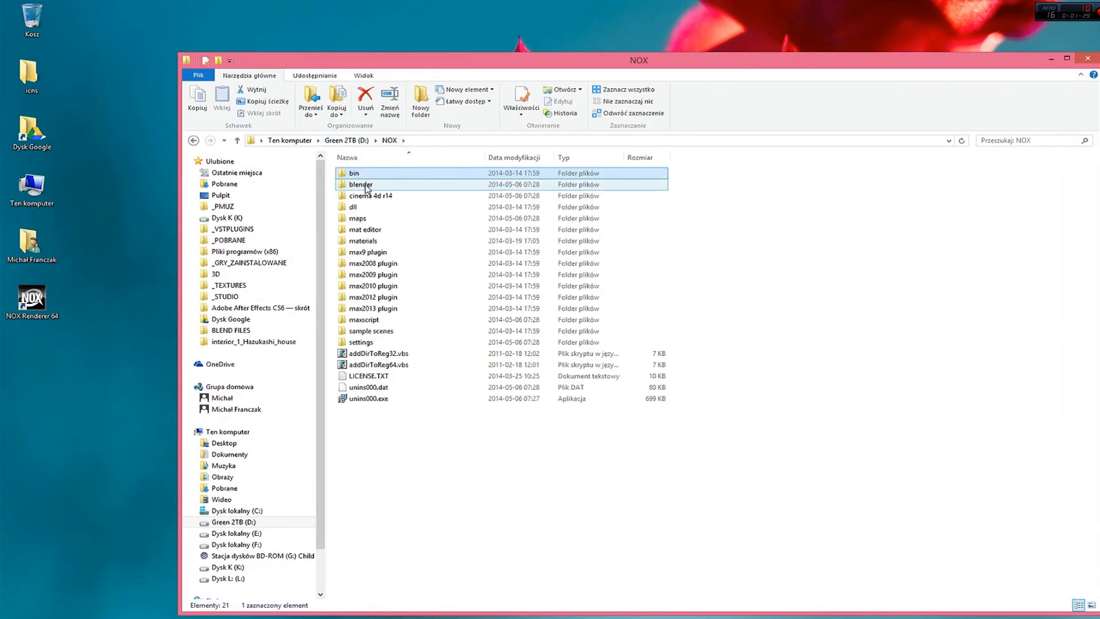
double_click(361, 185)
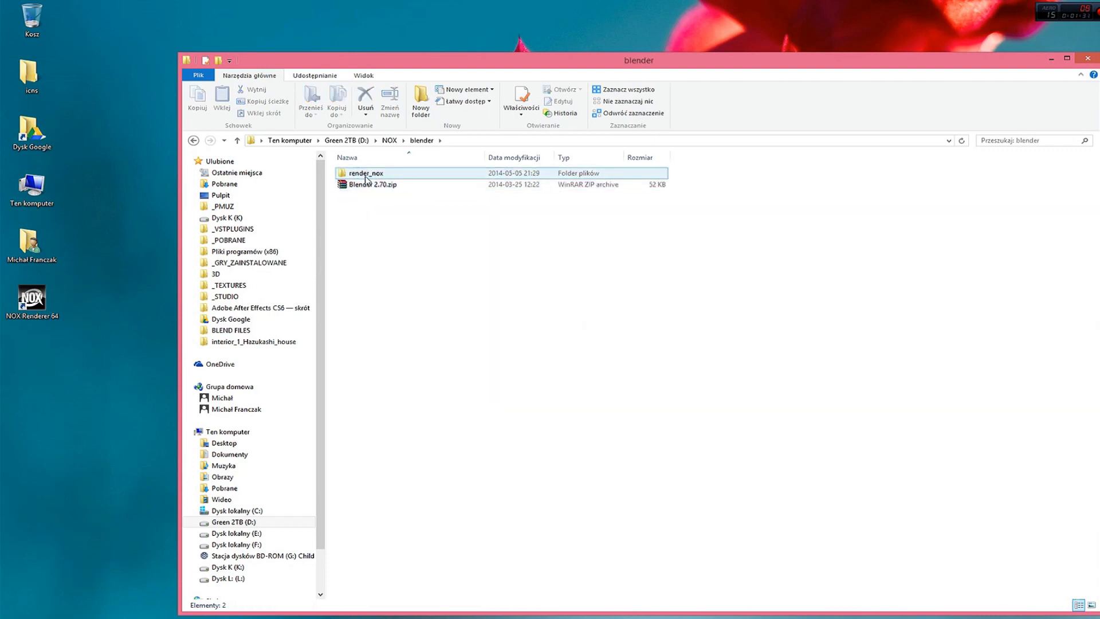
Replace the render_nox folder with the one extracted in place from Blender 2.70.zip, and copy the new folder.
left_click(367, 175)
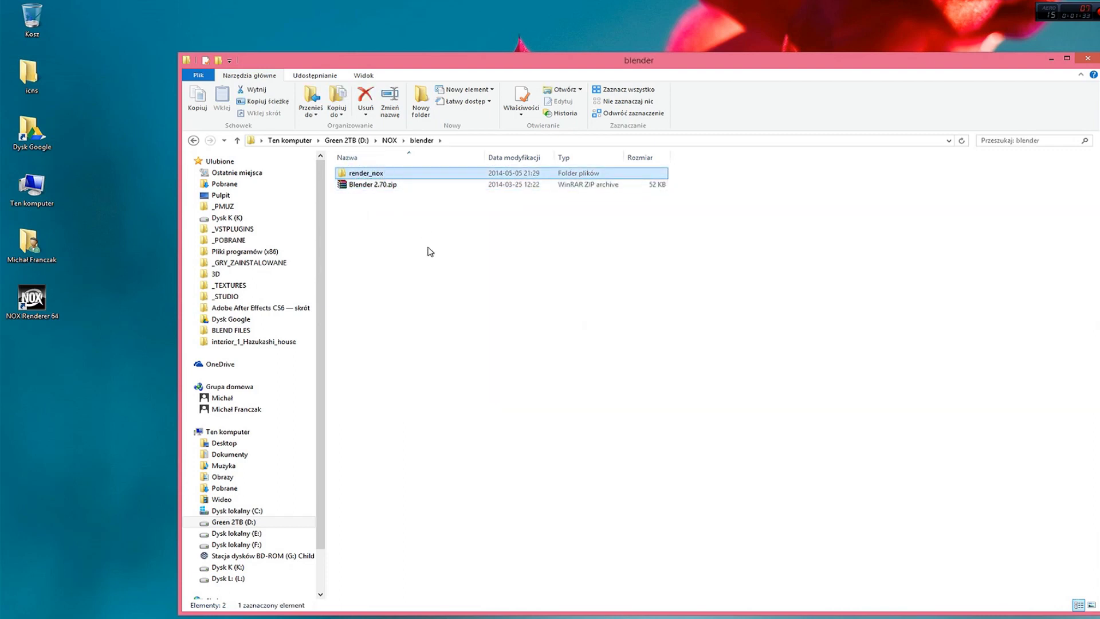
key("Delete")
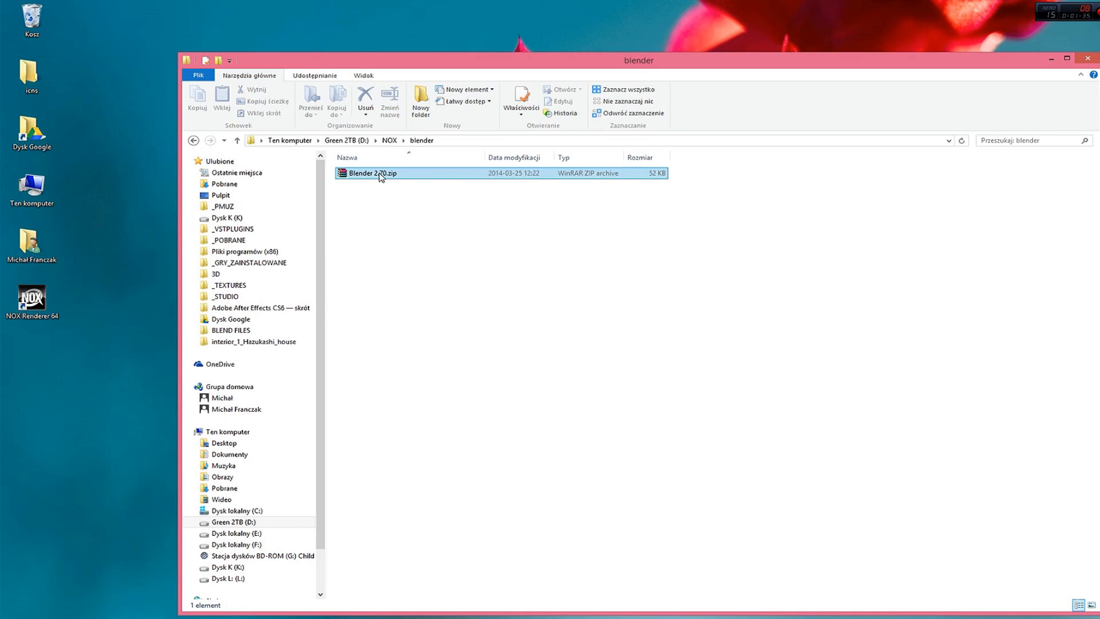
left_click(370, 173)
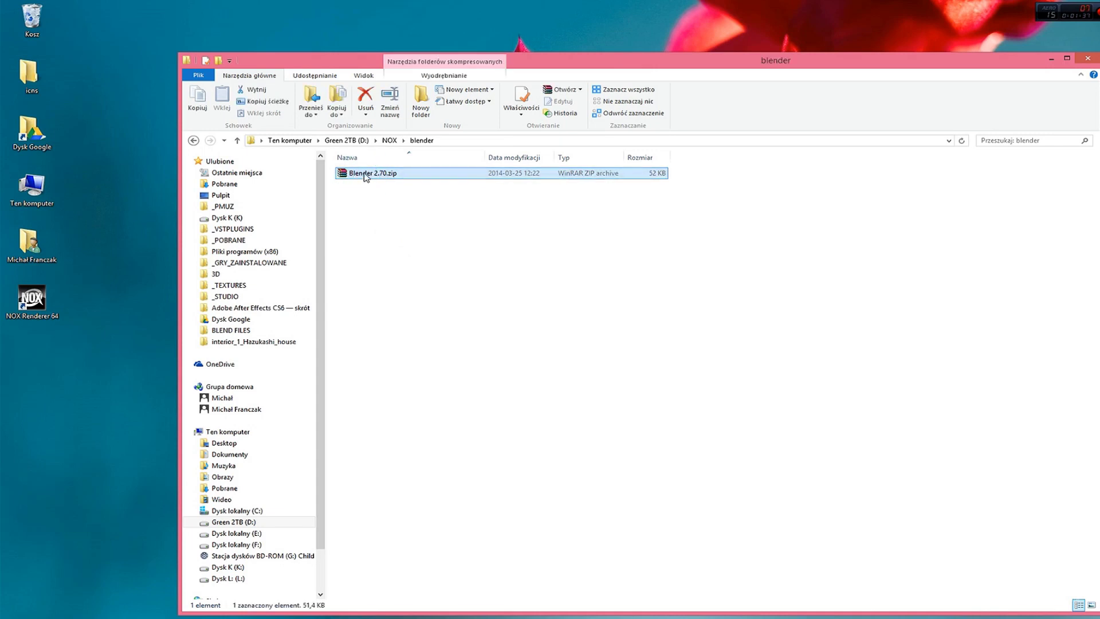
right_click(365, 175)
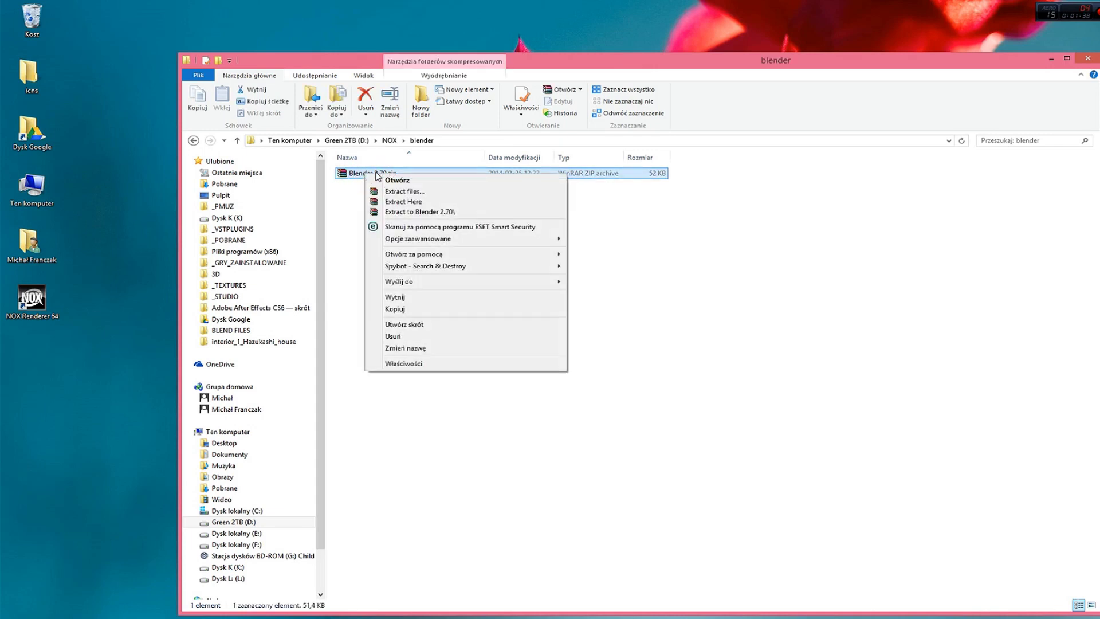
left_click(405, 202)
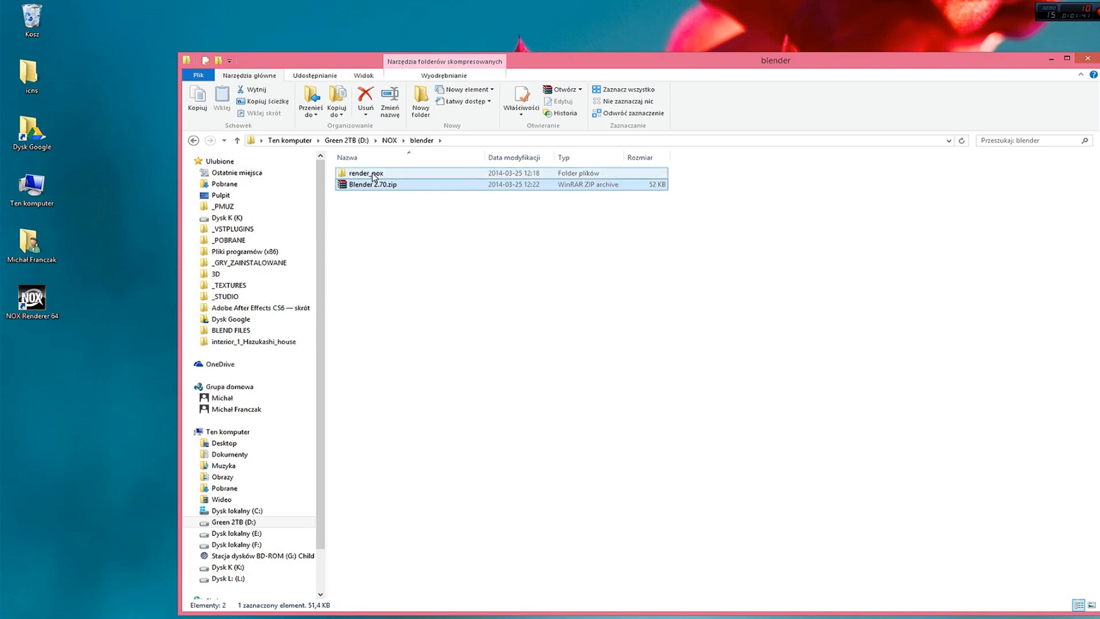
left_click(372, 175)
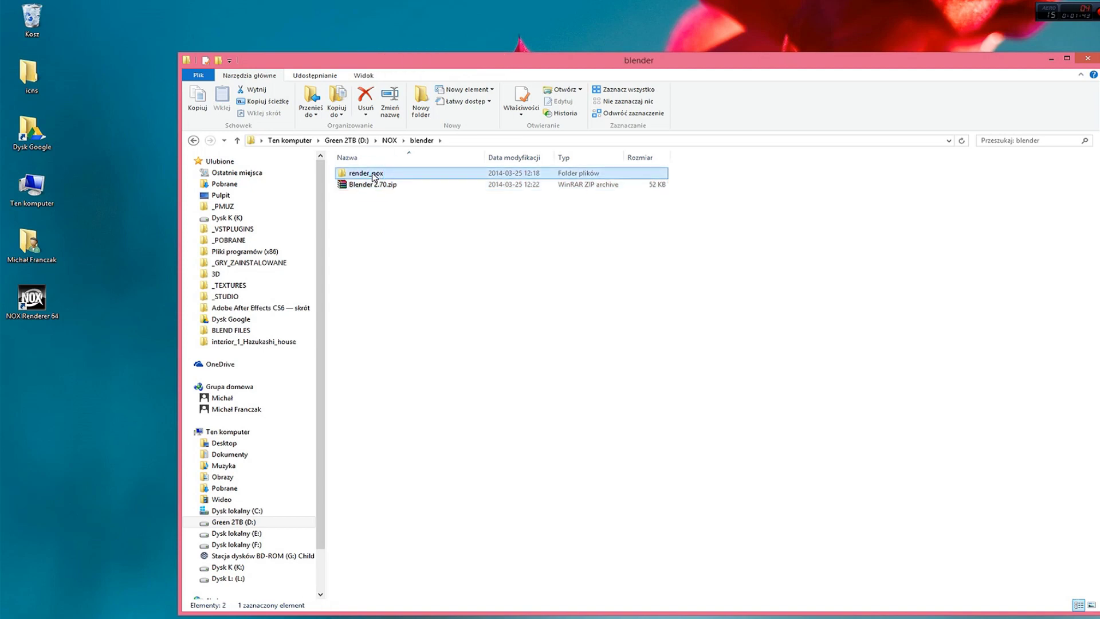
key("ctrl+c")
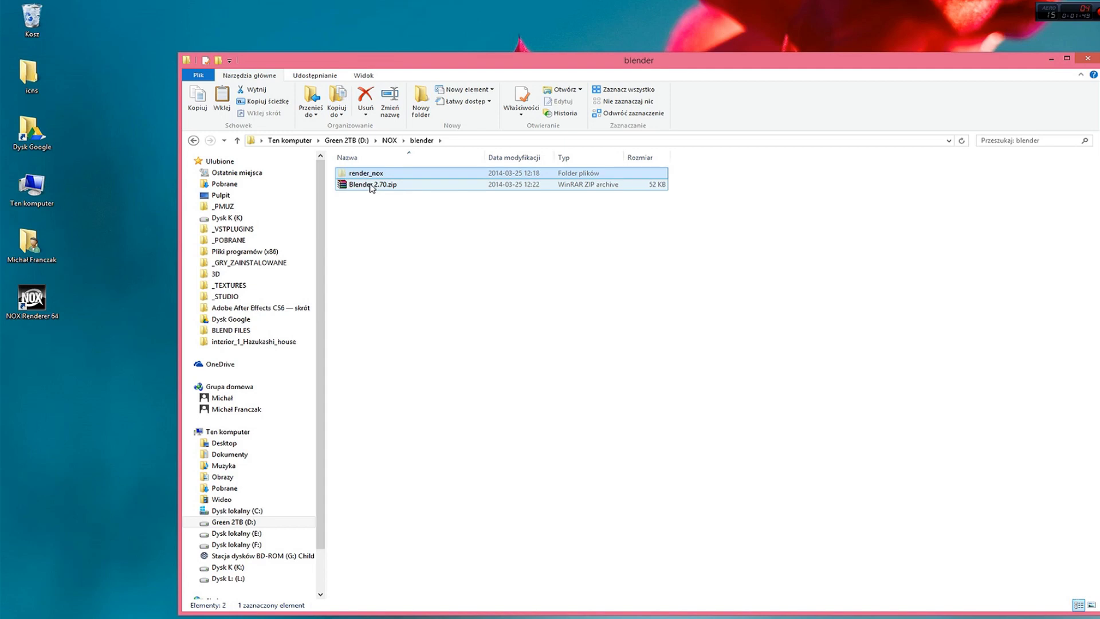
key("super")
type("blender")
right_click(1003, 106)
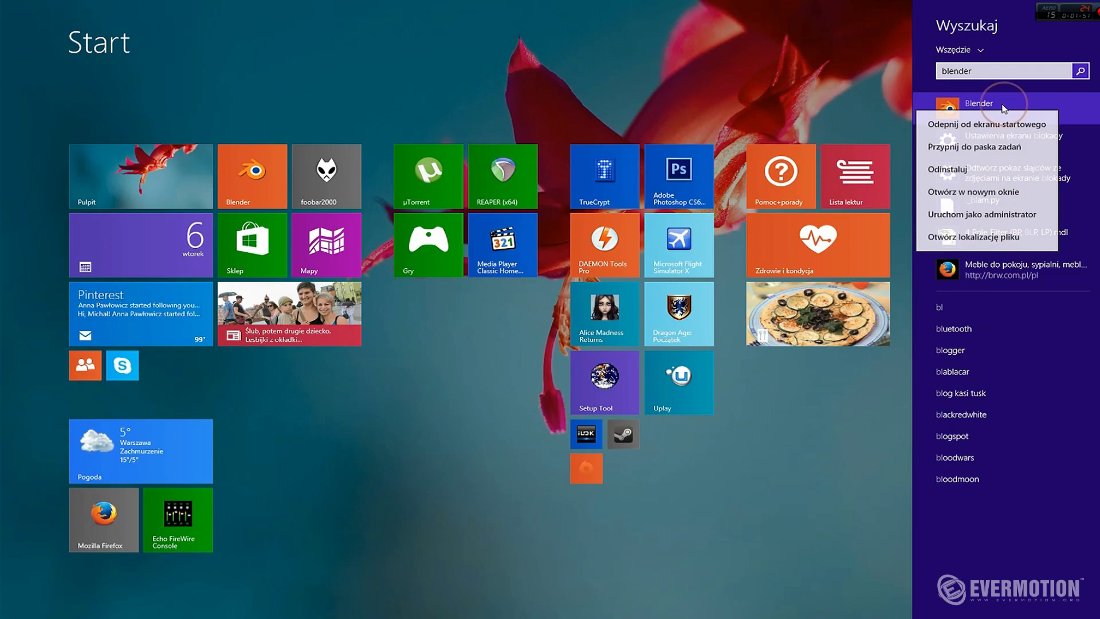
left_click(960, 237)
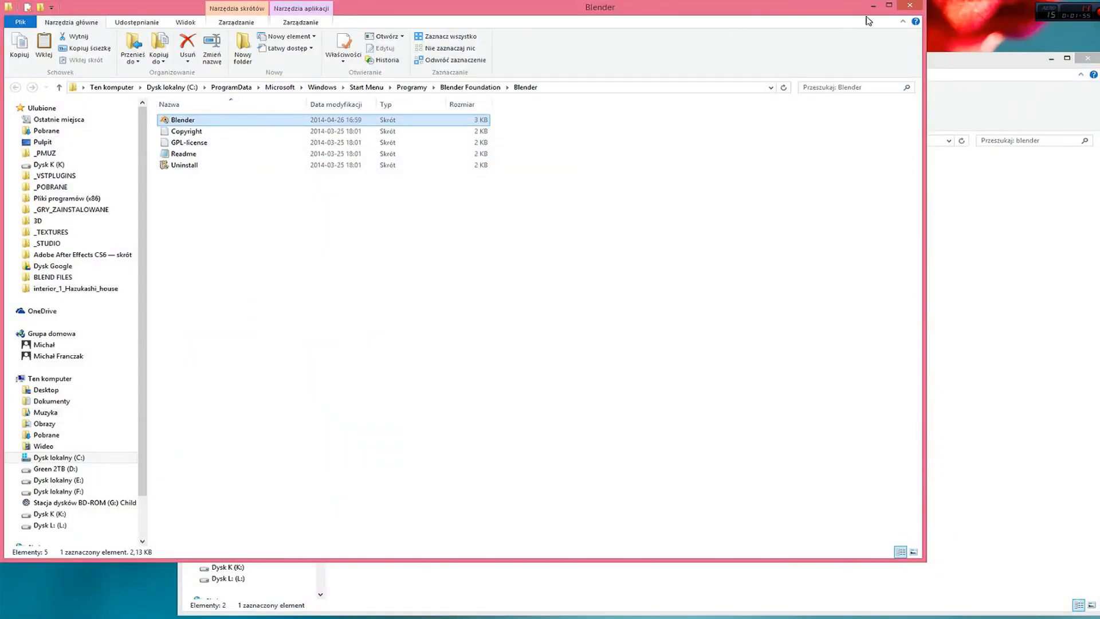
left_click(910, 5)
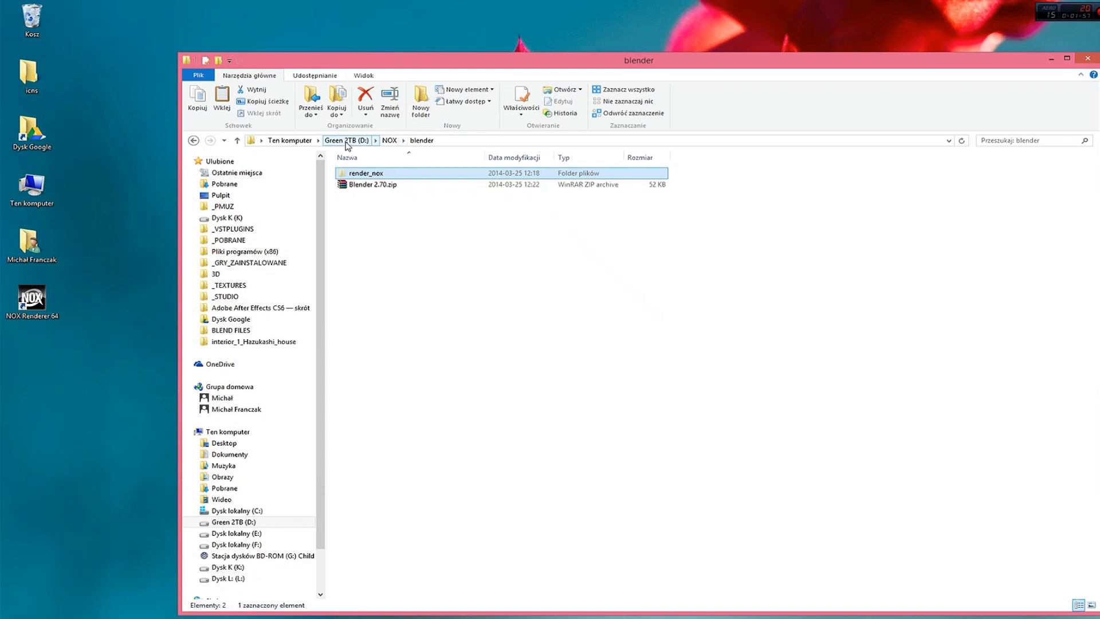
Go to the Blender folder inside C:\Program Files\Blender Foundation.
left_click(289, 141)
left_click(369, 274)
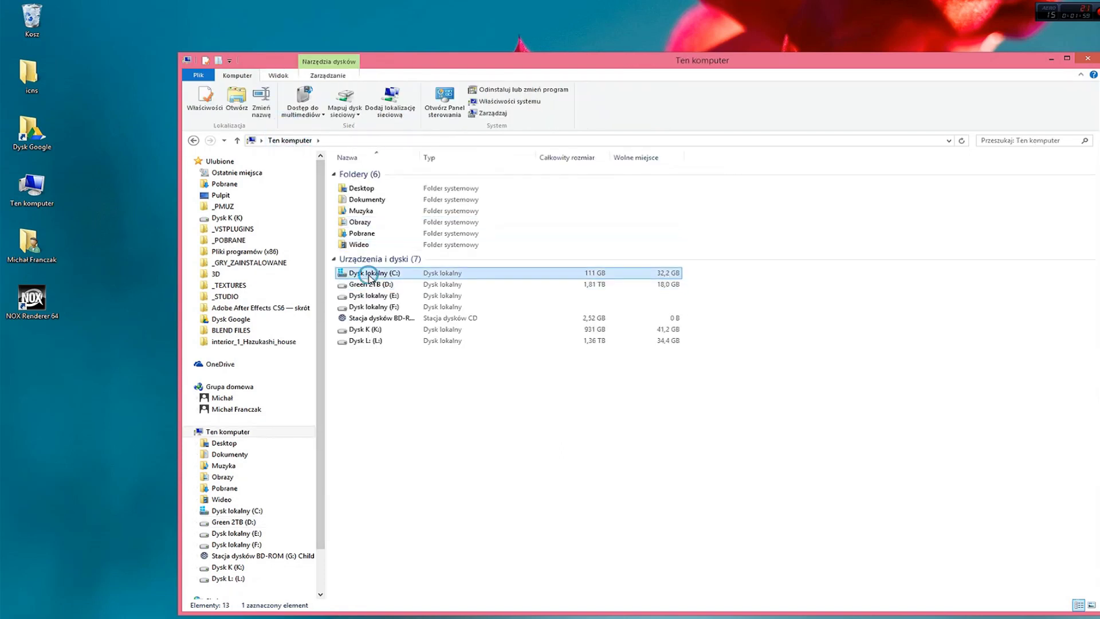
double_click(369, 275)
double_click(369, 263)
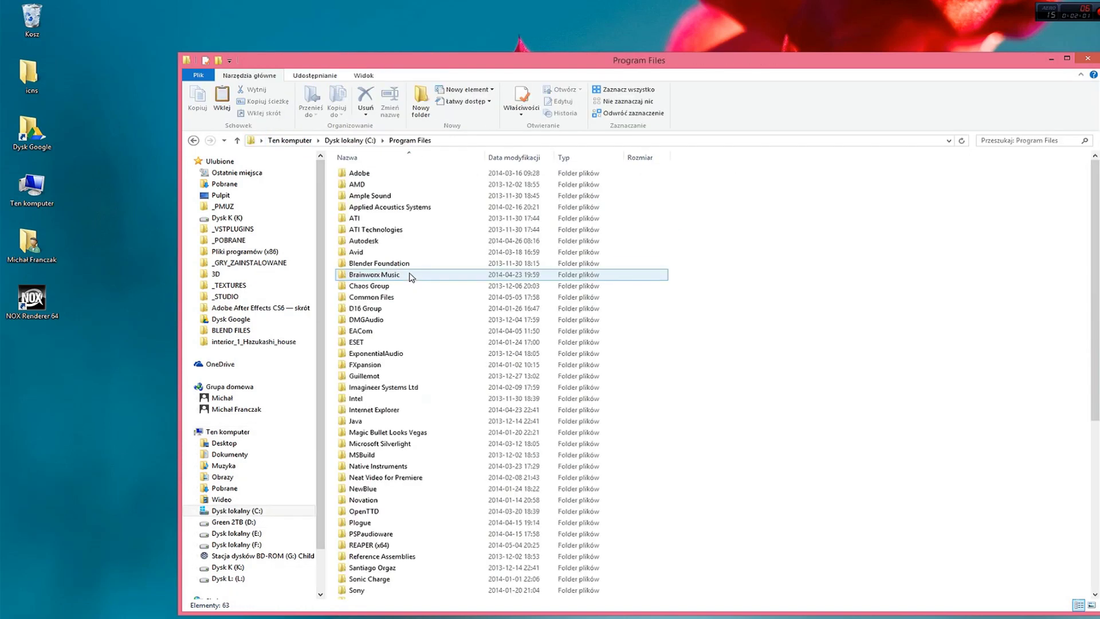
left_click(431, 266)
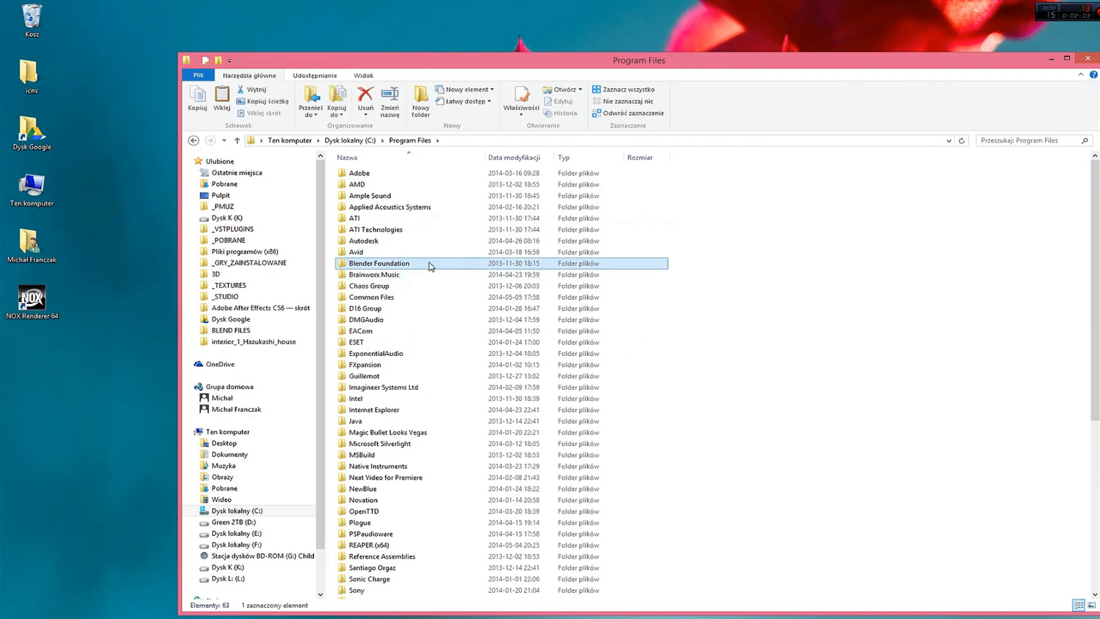
double_click(431, 266)
key("Down")
key("Return")
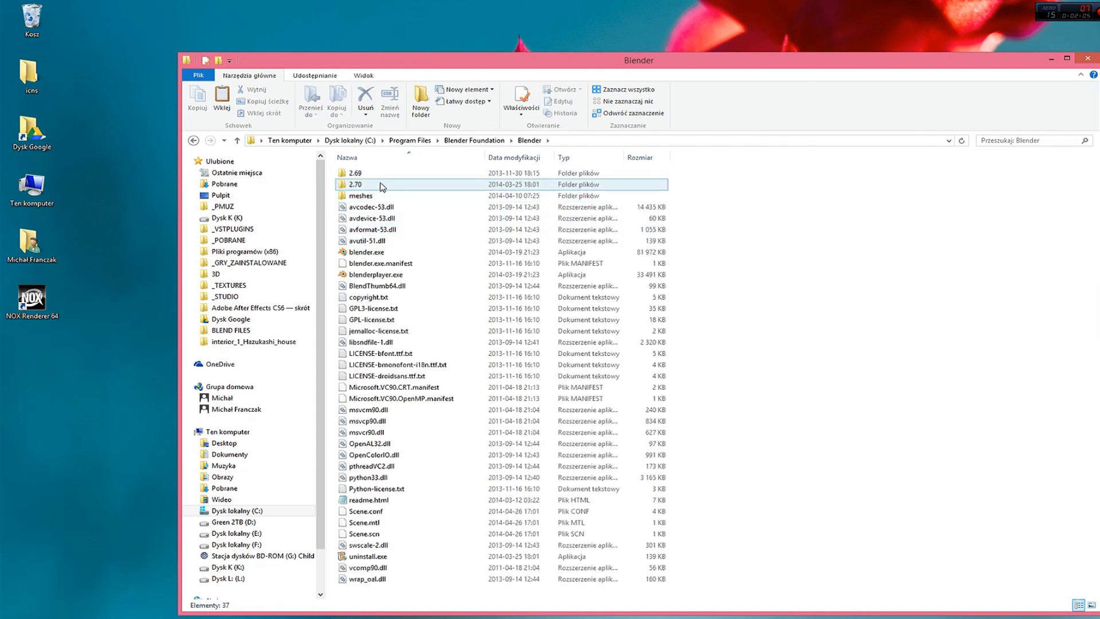
Go to the addons folder inside the 2.70 version's scripts folder.
left_click(382, 187)
key("Return")
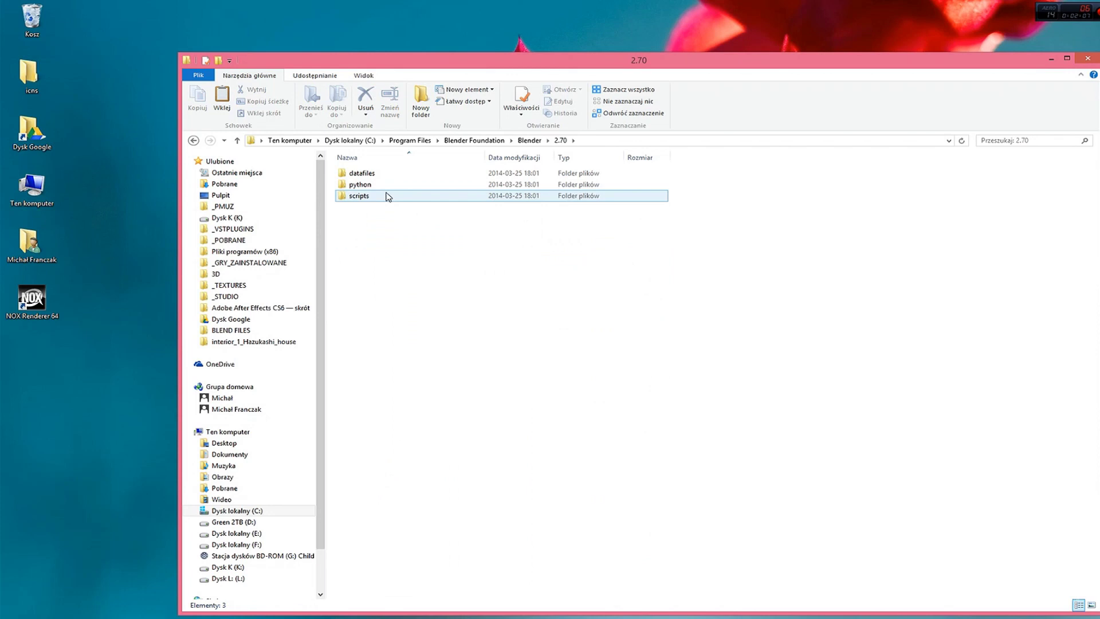
left_click(375, 196)
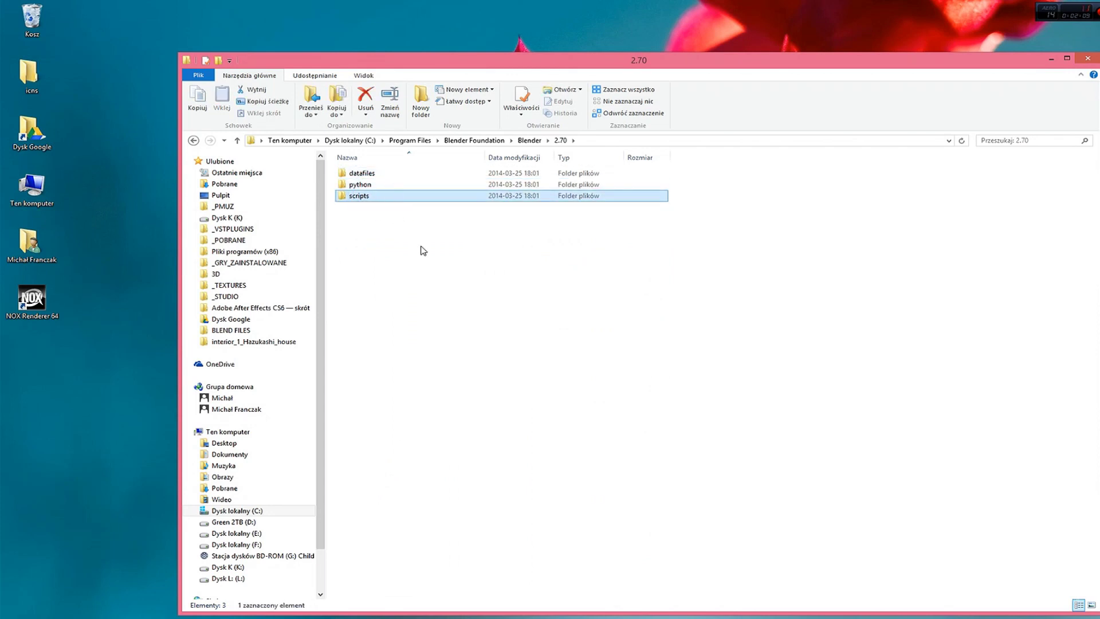
key("Return")
left_click(382, 175)
key("Return")
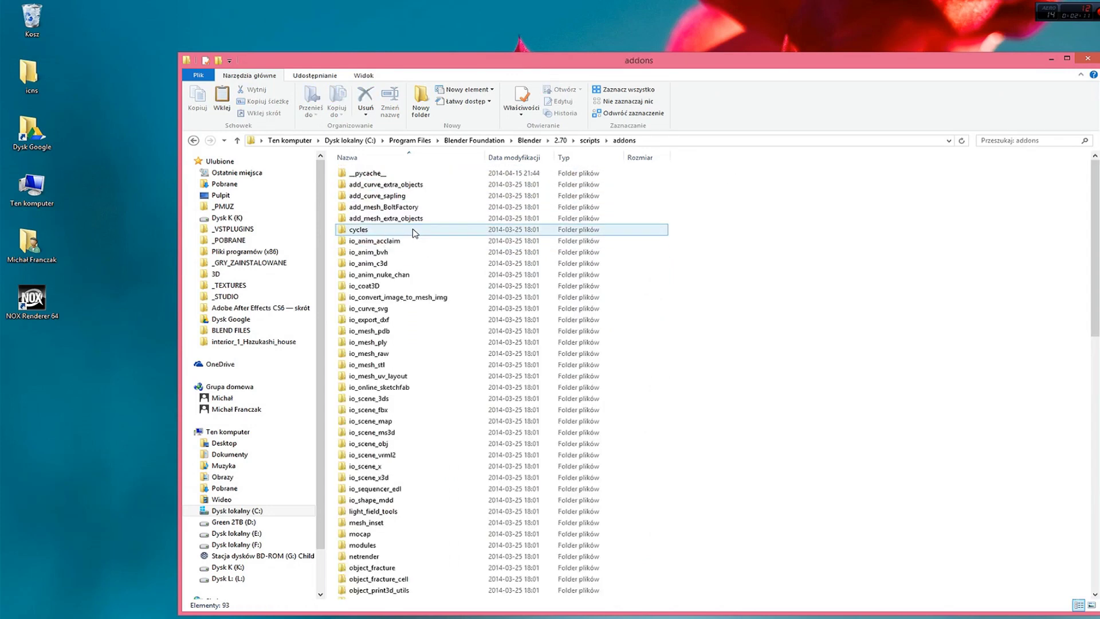
Paste the render_nox folder into addons, replacing the existing files and allowing the operation with administrator permission.
key("ctrl+v")
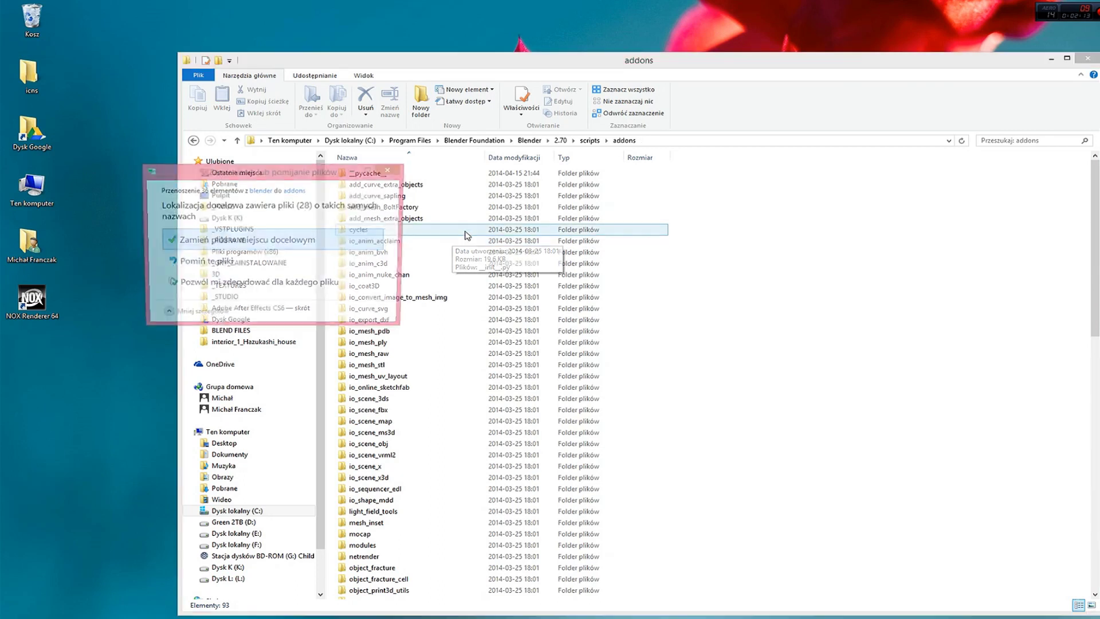
left_click(313, 241)
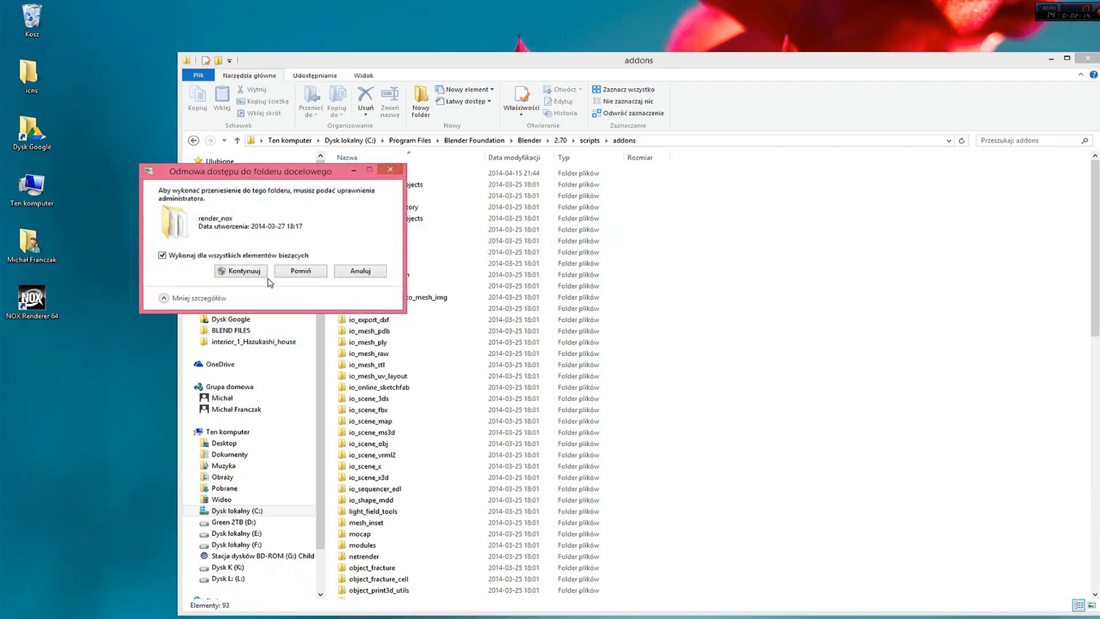
left_click(253, 271)
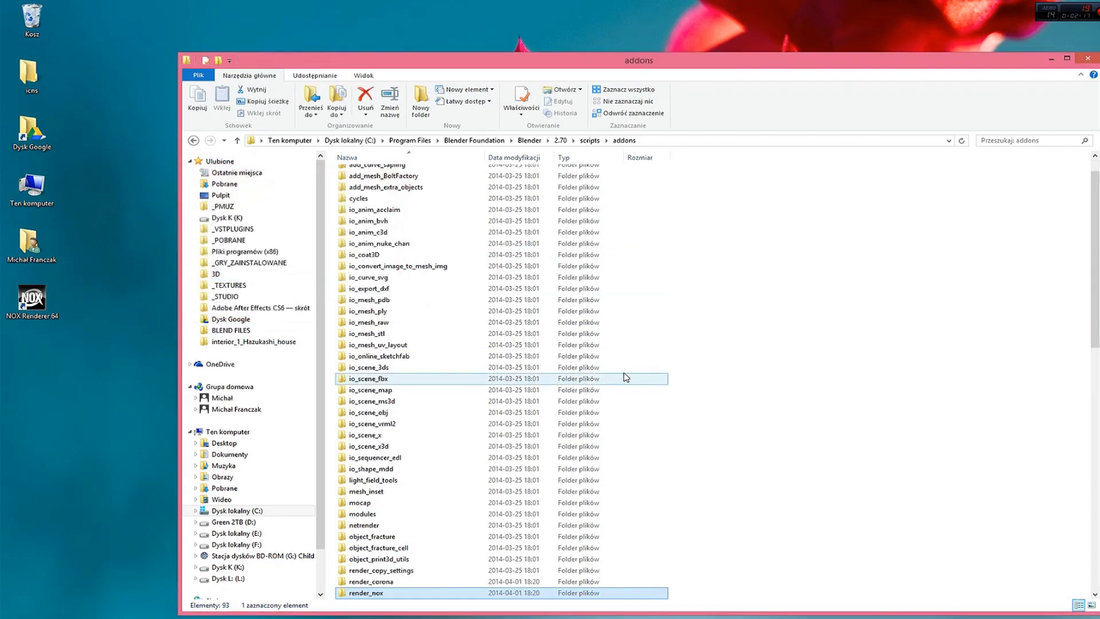
scroll(659, 418, "down", 3)
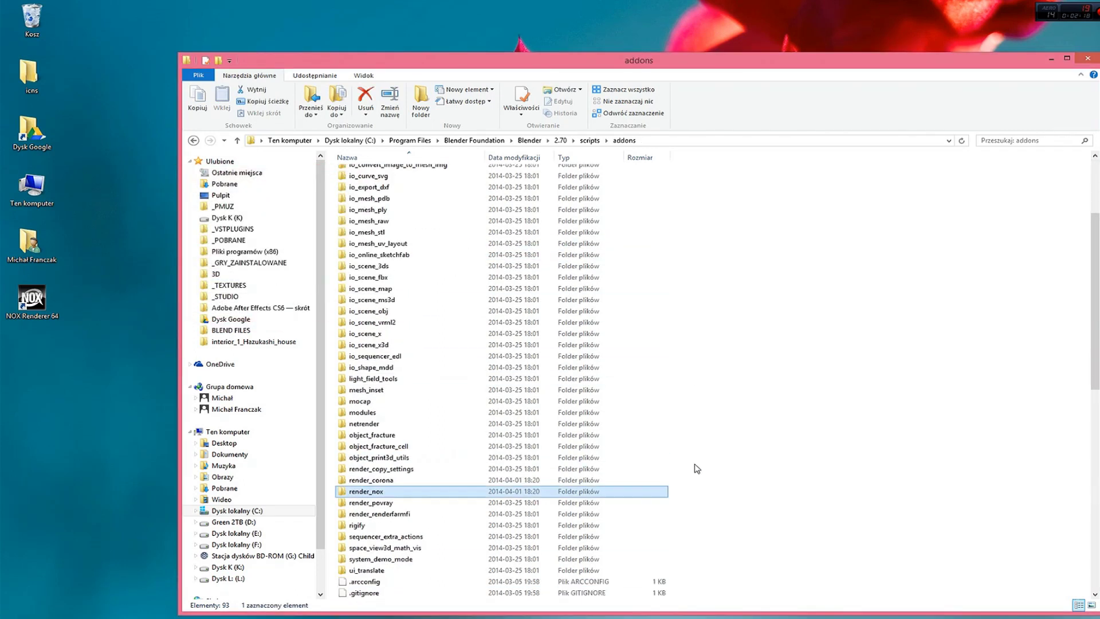
left_click(369, 480, "ctrl")
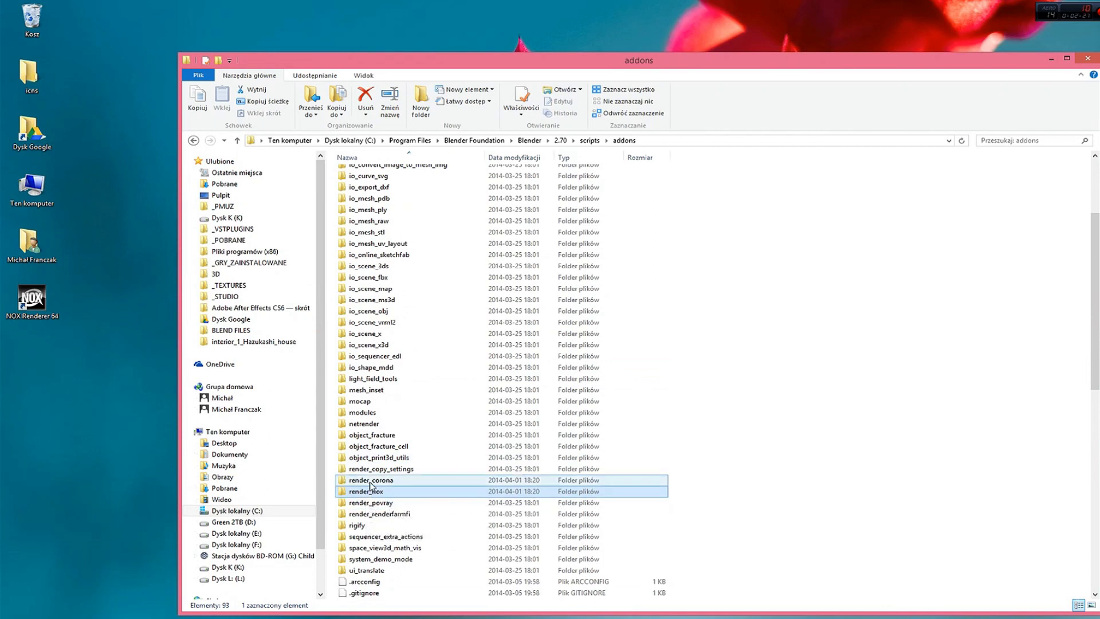
Search for Blender from the Start screen, launch it and dismiss its splash screen.
key("super")
type("blender")
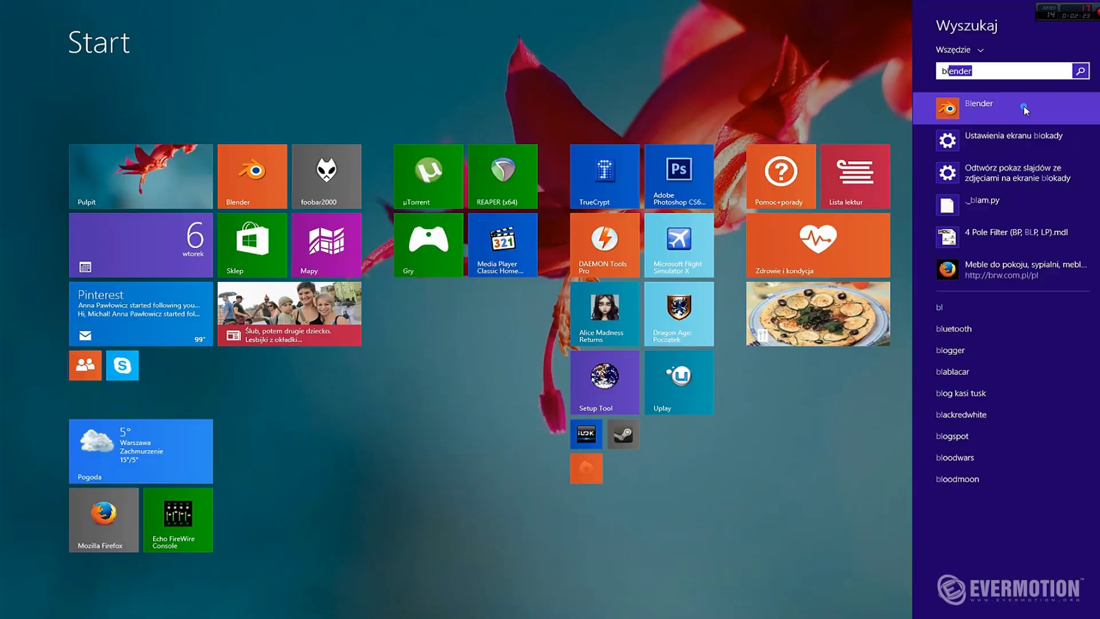
left_click(979, 106)
left_click(607, 342)
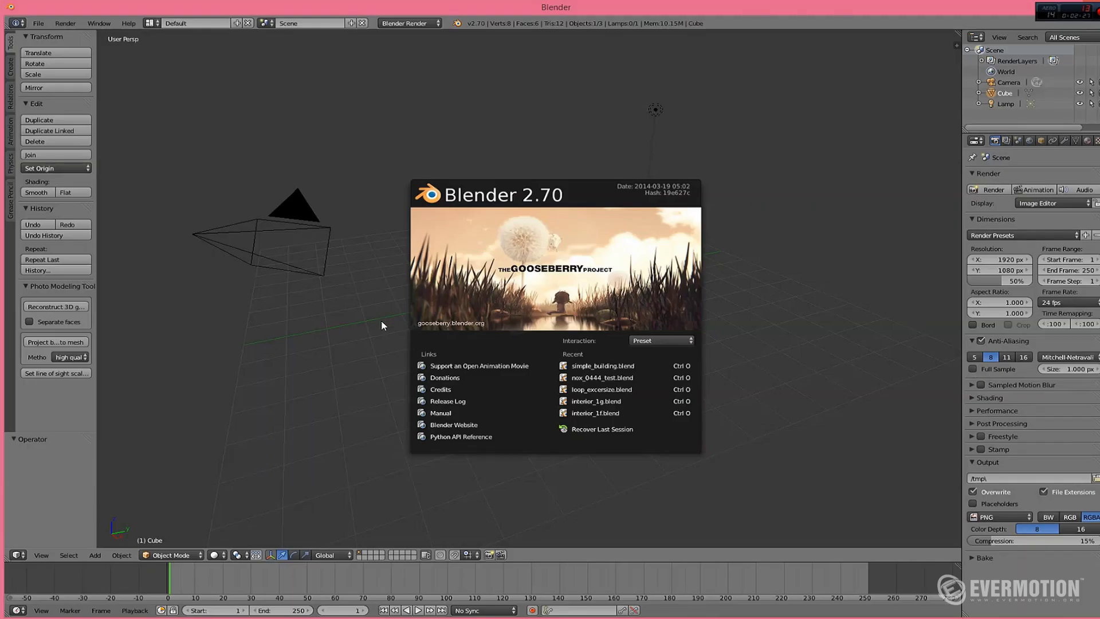
left_click(383, 304)
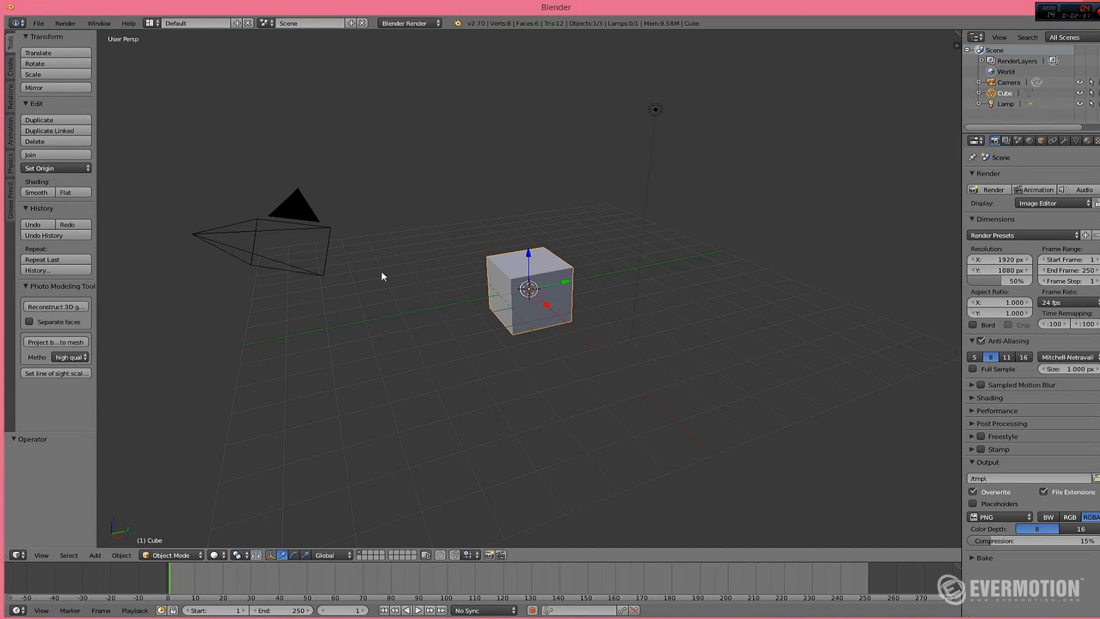
Find the 3D View: Screencast Keys addon by searching for "scree" in the user preferences, and enable it.
key("ctrl+alt+u")
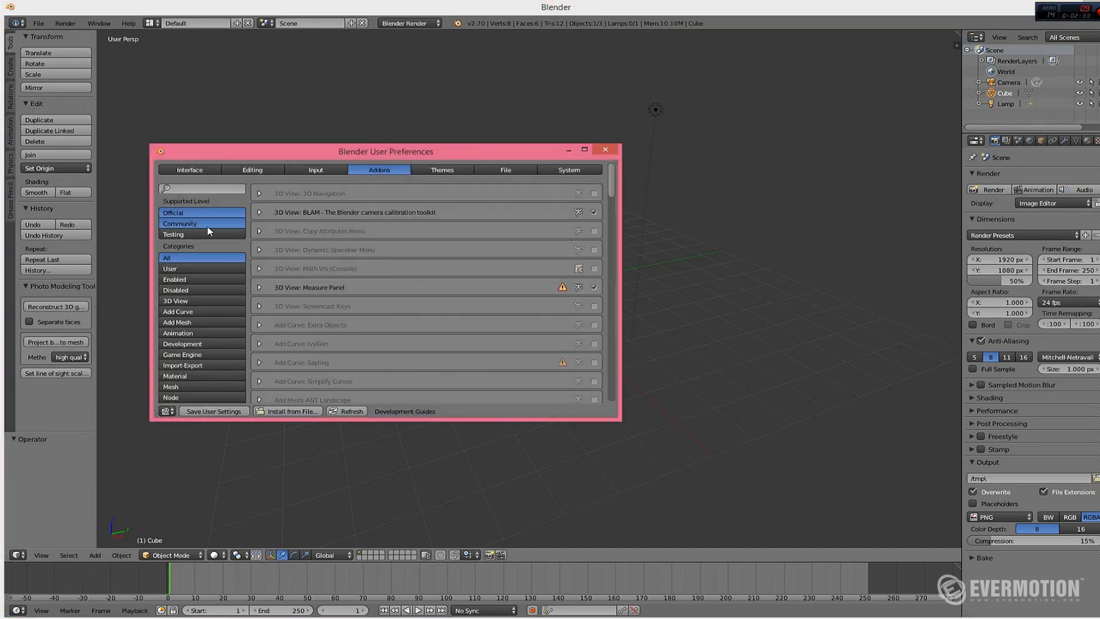
left_click(193, 186)
type("scree")
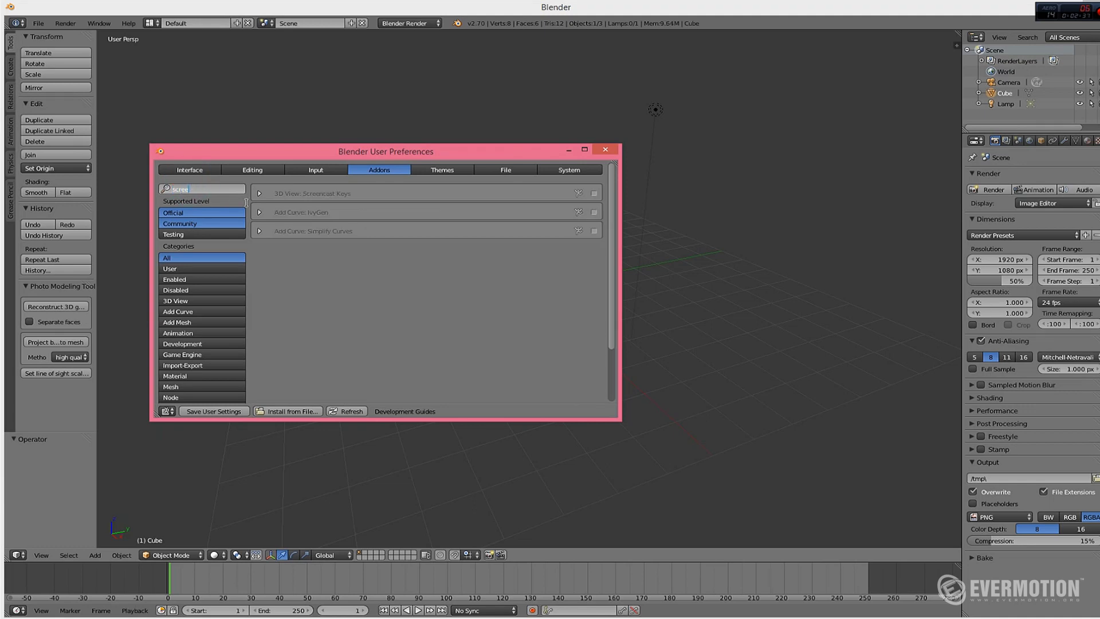
left_click(594, 193)
left_click(605, 150)
Start the Screencast Keys display in the 3D view and set its text size to 36.
key("n")
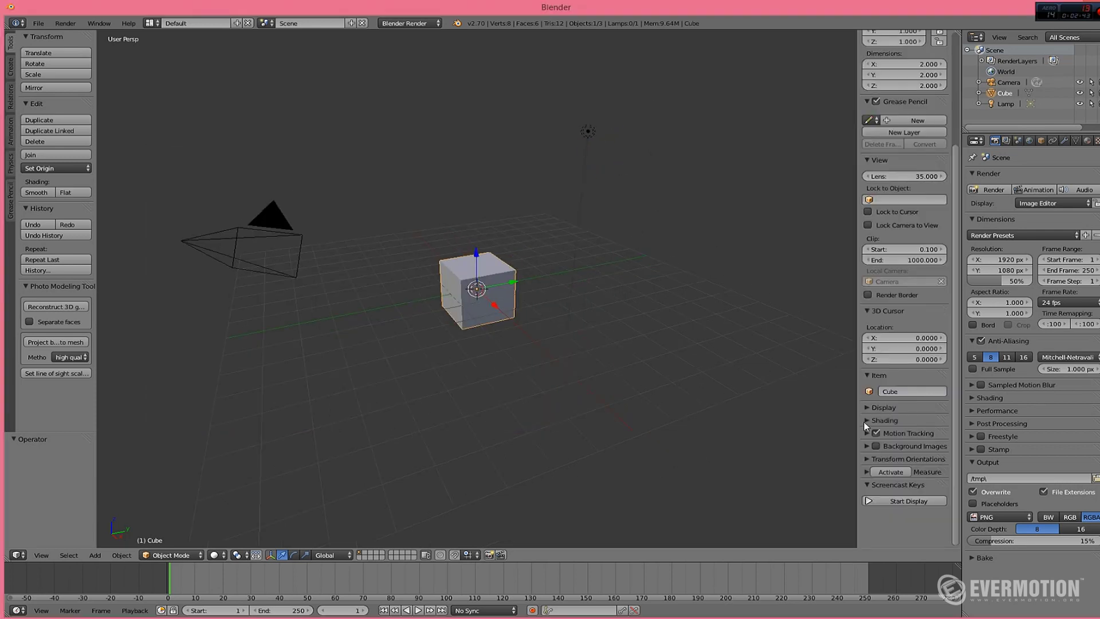
left_click(911, 502)
scroll(905, 481, "down", 3)
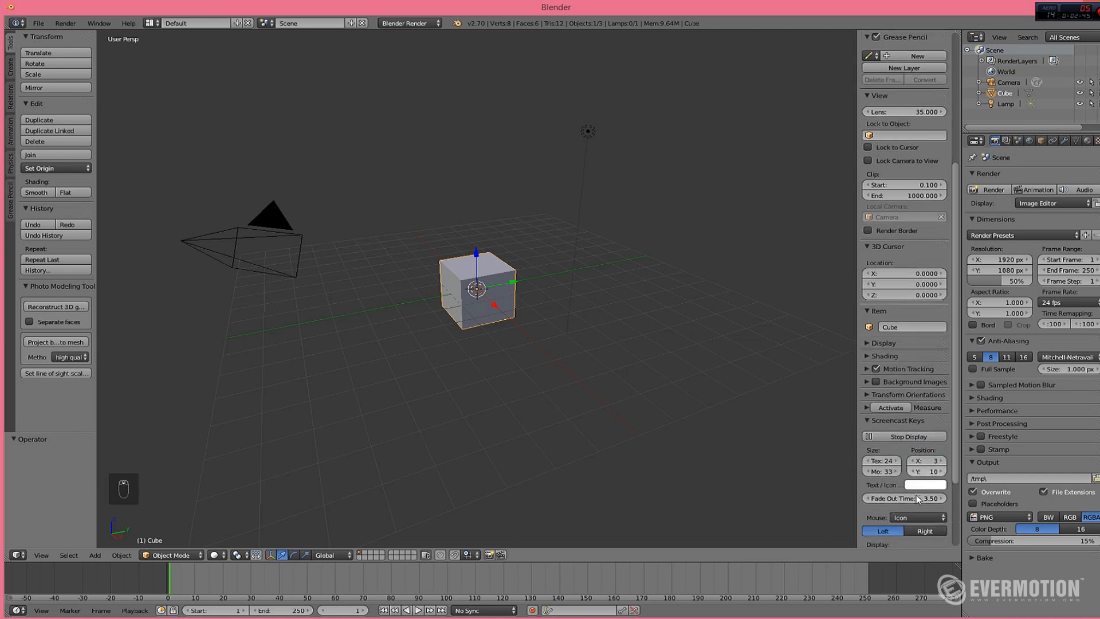
left_click(897, 463)
Search the addons in the user preferences for "nox" and examine the details of Render: NOX Renderer.
key("ctrl+alt+u")
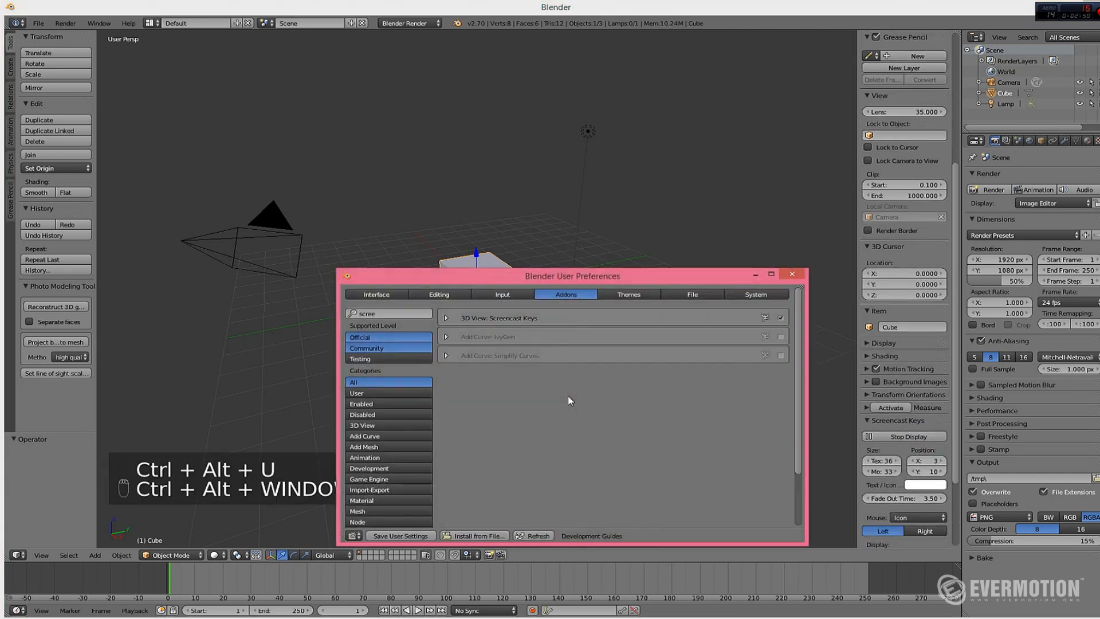
left_click(386, 314)
type("nox")
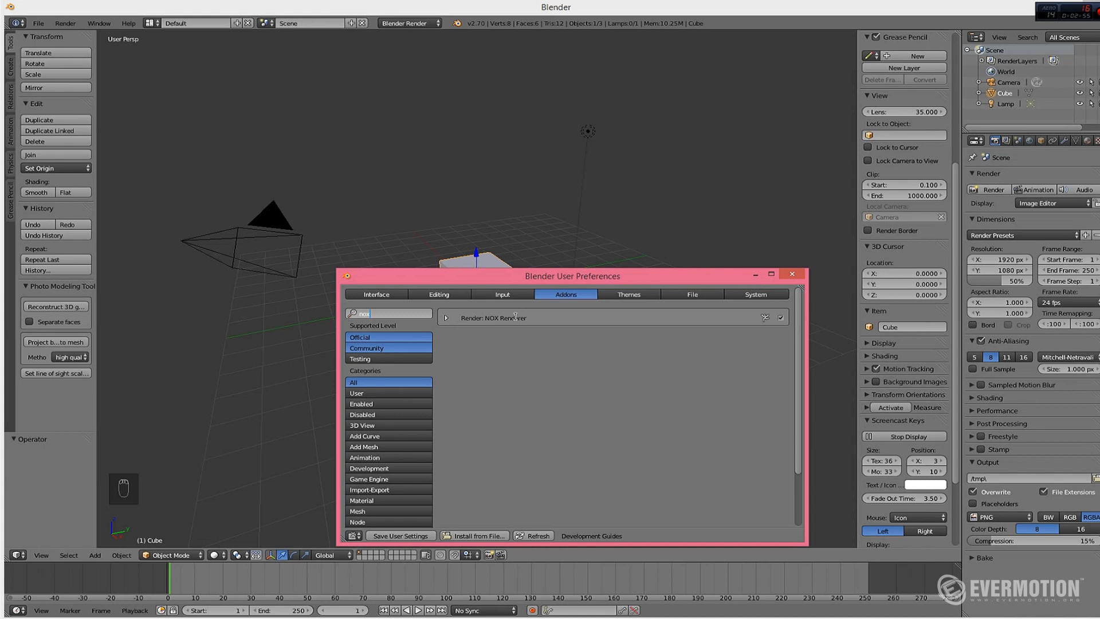
left_click(448, 318)
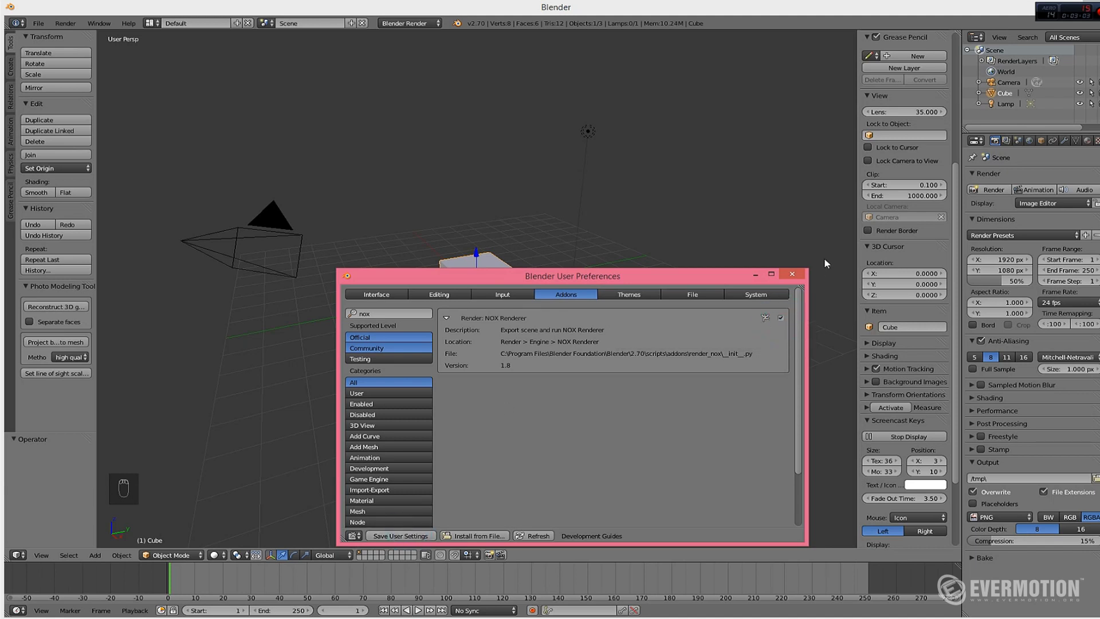
left_click(790, 274)
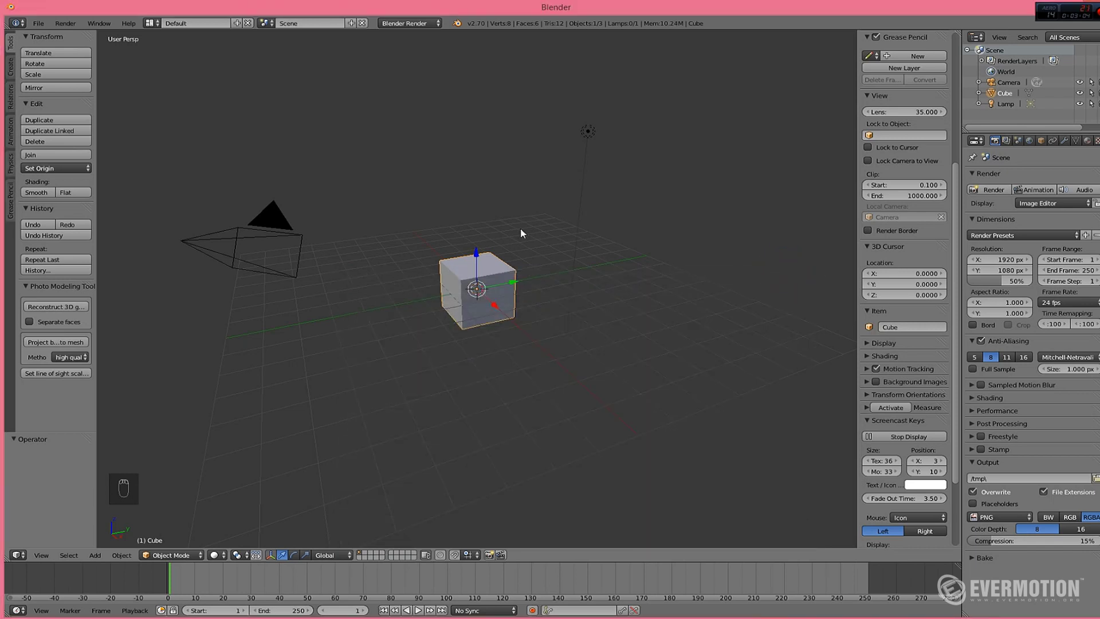
Switch the scene's render engine to NOX Renderer.
left_click(400, 25)
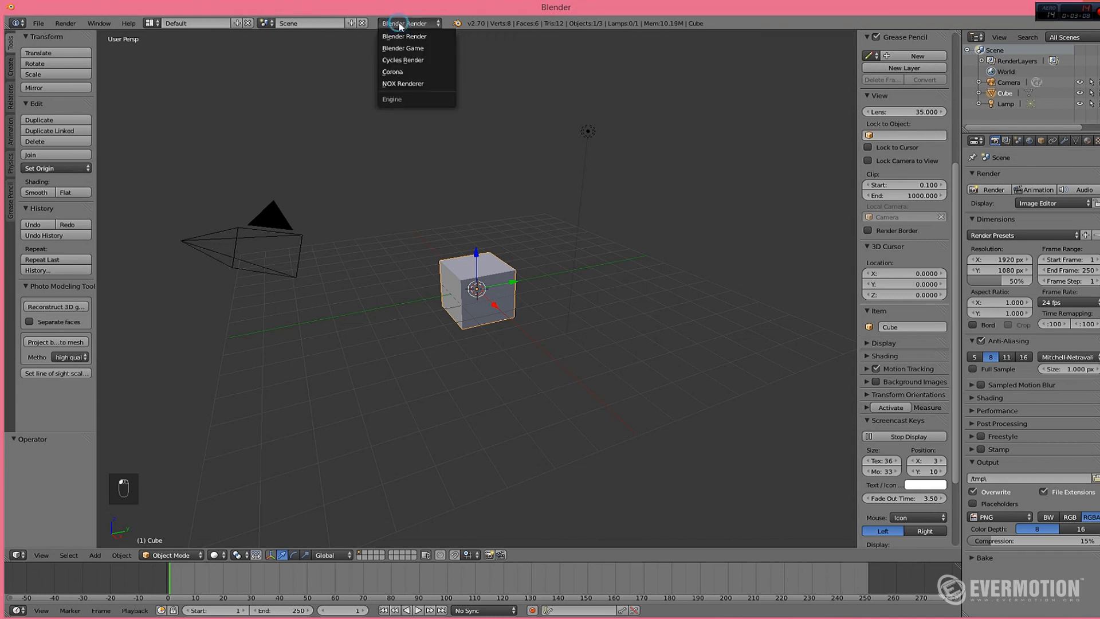
left_click(405, 83)
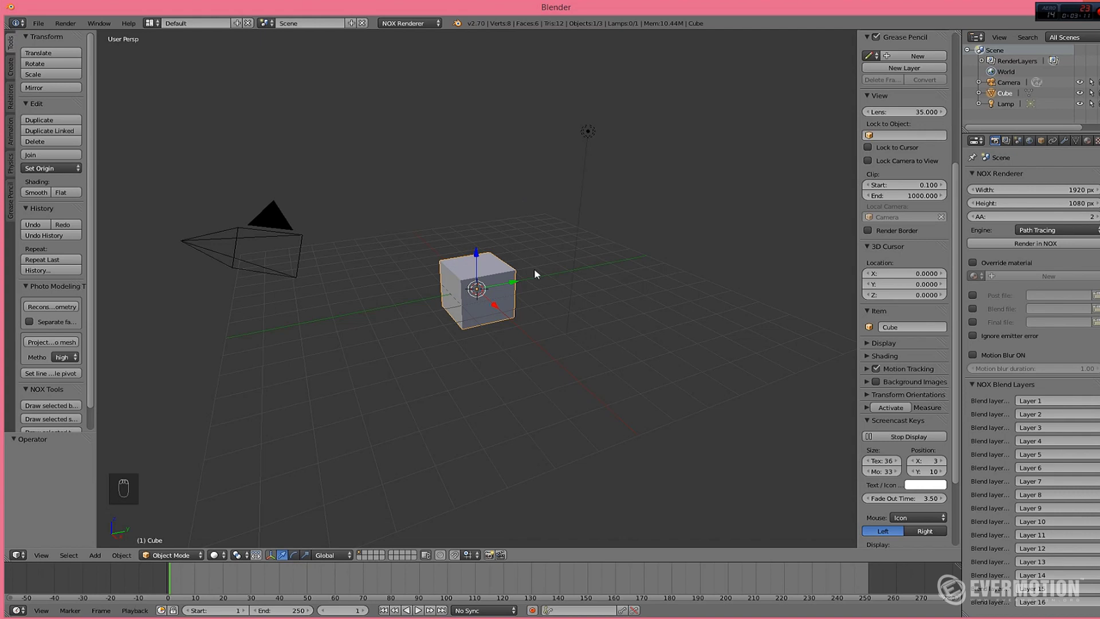
Delete the default lamp from the scene.
mouse_move(534, 273)
middle_mouse_down()
mouse_move(540, 307)
mouse_move(544, 281)
middle_mouse_up()
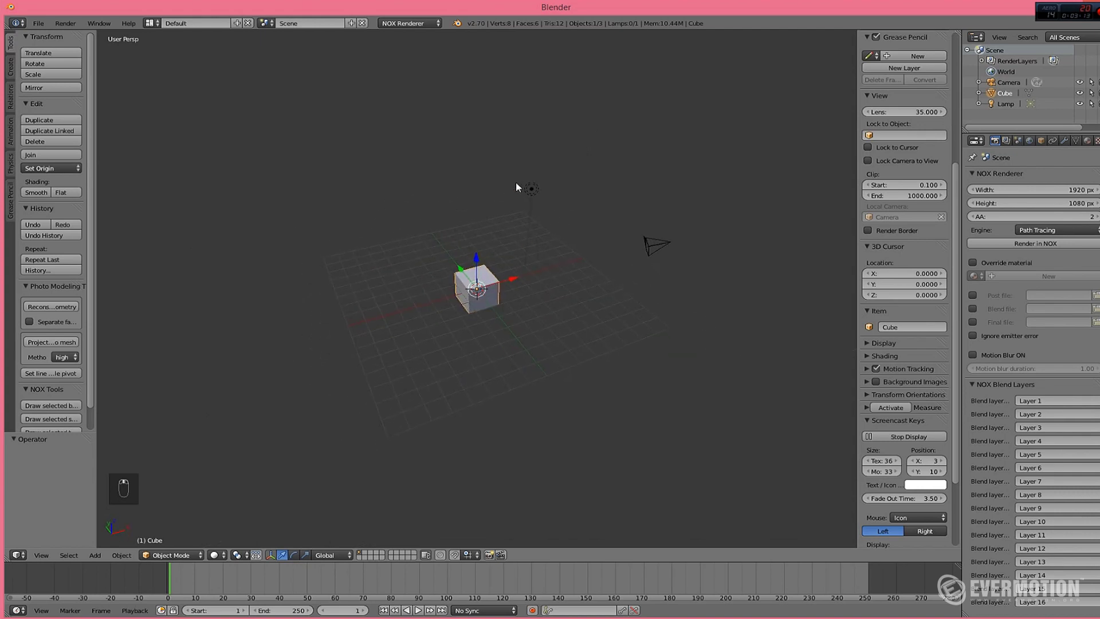
right_click(517, 187)
key("Delete")
left_click(517, 197)
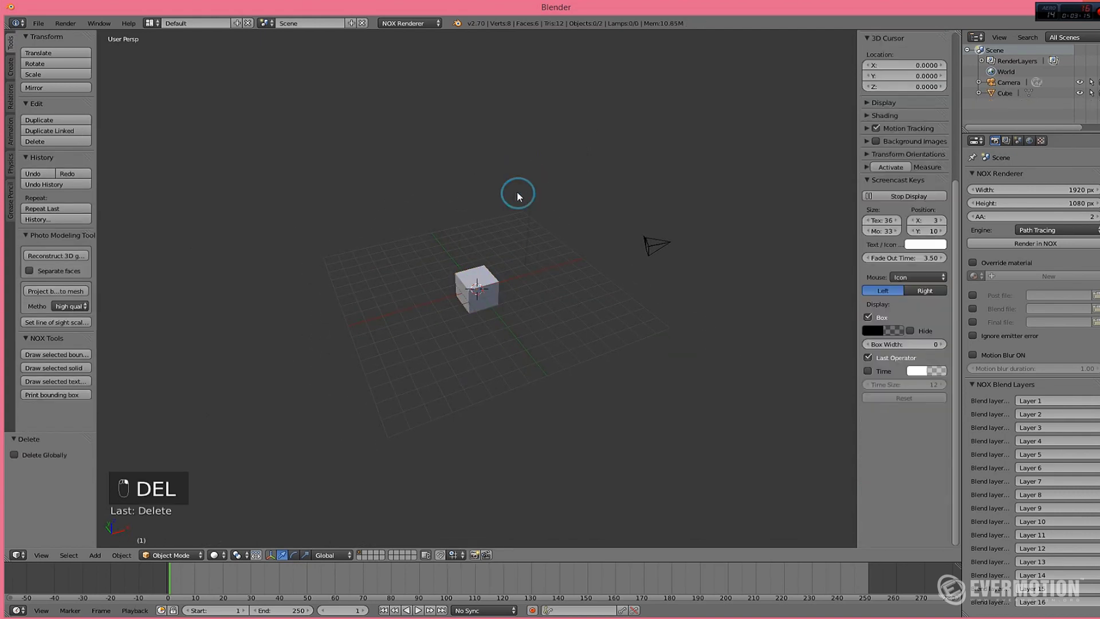
Select the camera and display its object data settings, and select the cube.
middle_click_drag(517, 264, 474, 254)
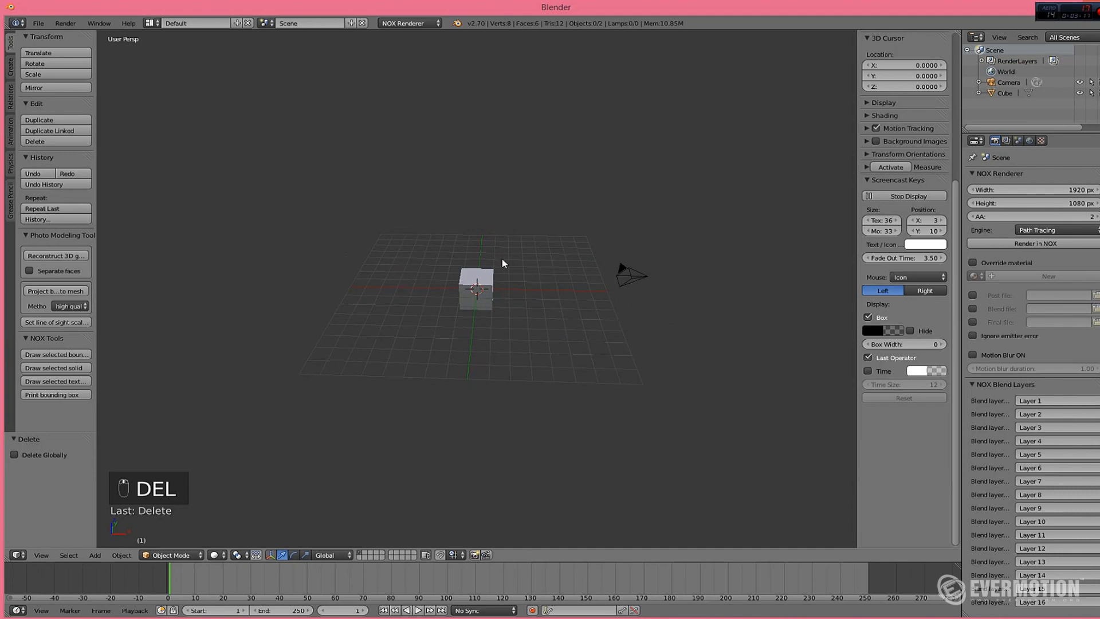
right_click(630, 276)
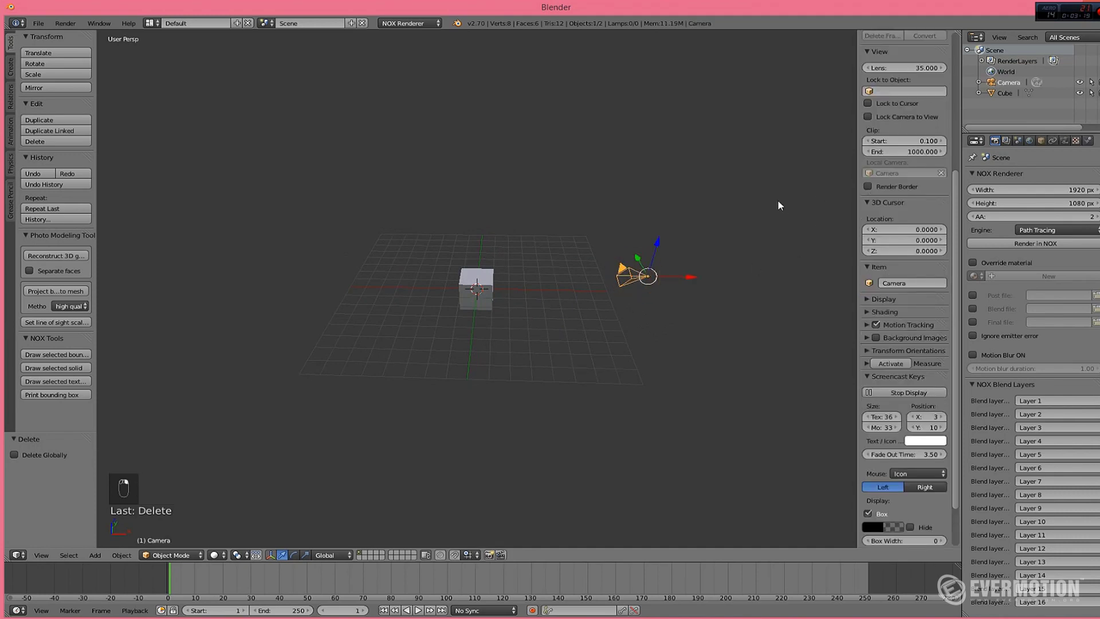
mouse_move(706, 244)
middle_mouse_down()
mouse_move(669, 251)
mouse_move(706, 248)
middle_mouse_up()
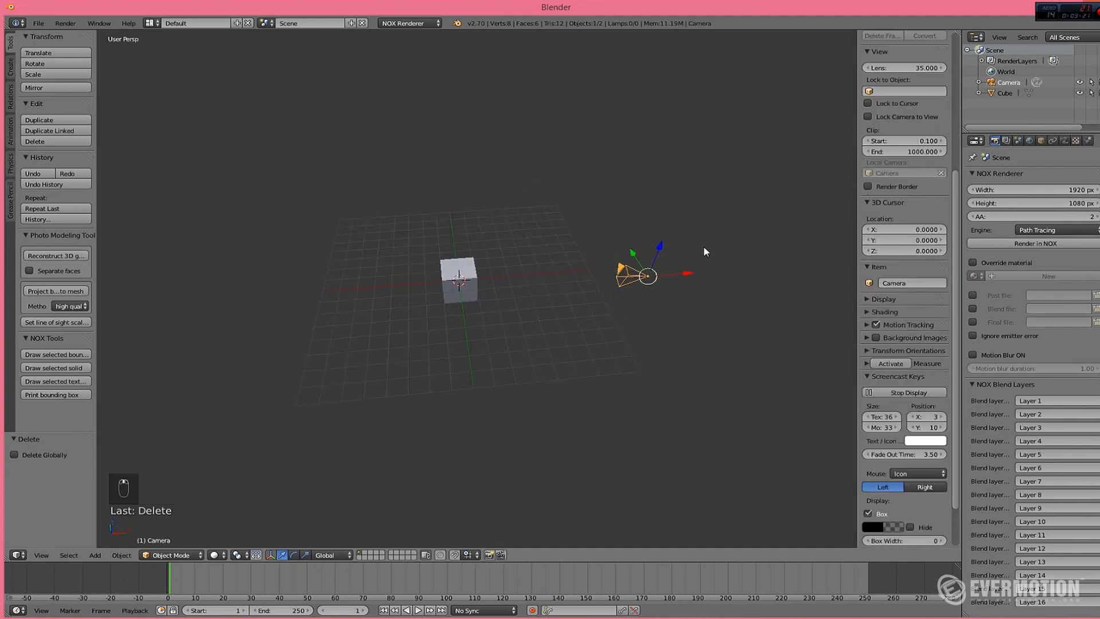
left_click(1063, 140)
right_click(460, 280)
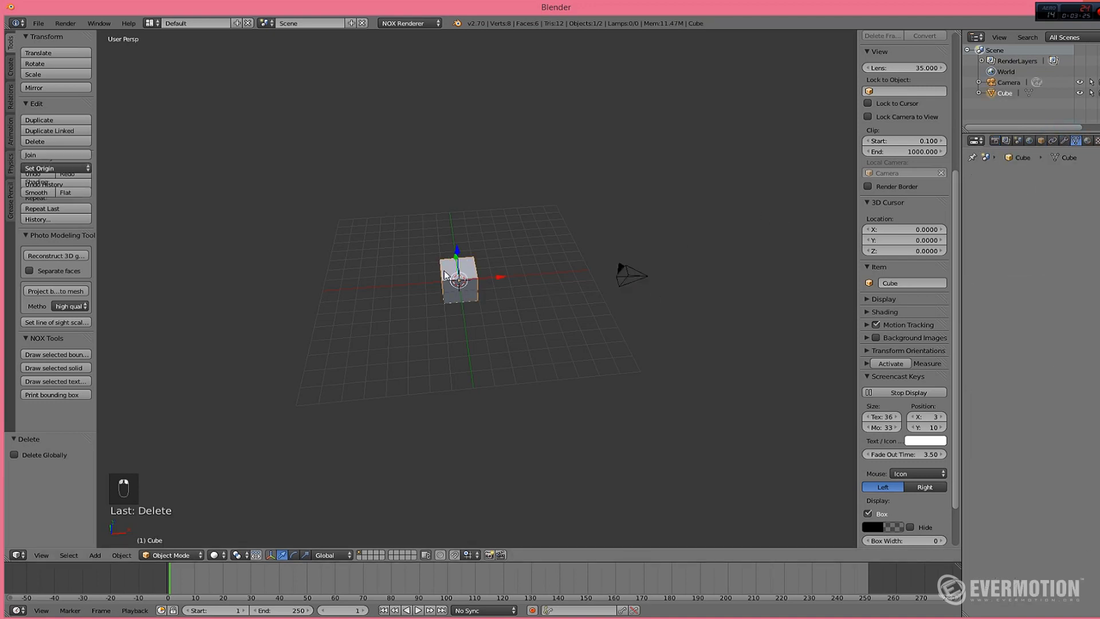
Add a plane mesh at the scene origin and scale it up by a factor of 5.
mouse_move(559, 248)
middle_mouse_down()
mouse_move(493, 259)
mouse_move(546, 254)
middle_mouse_up()
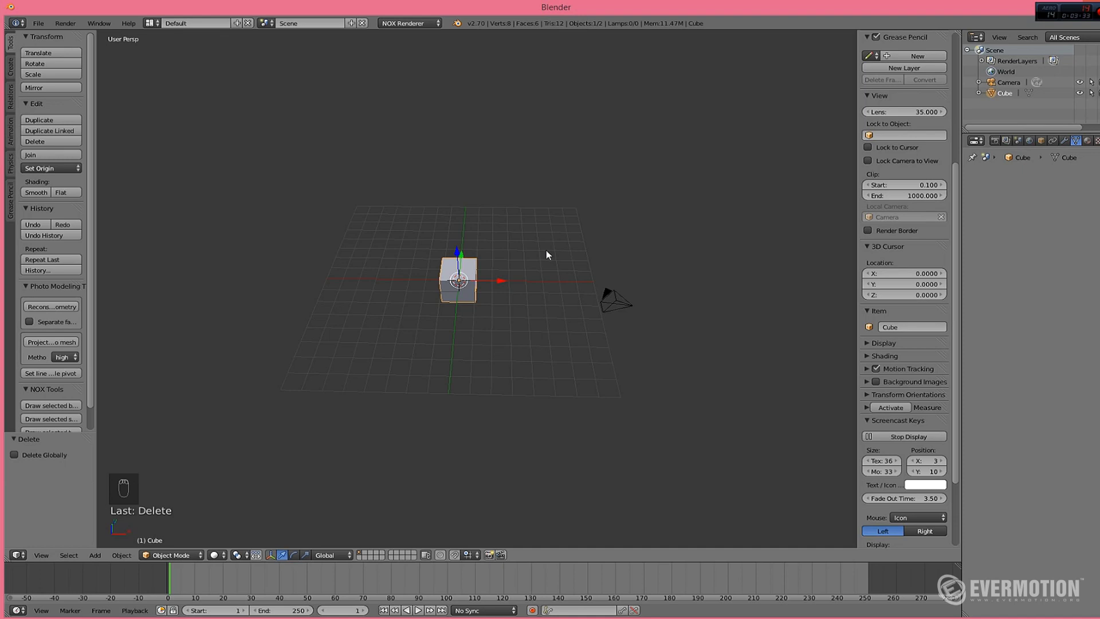
middle_click_drag(525, 261, 541, 263)
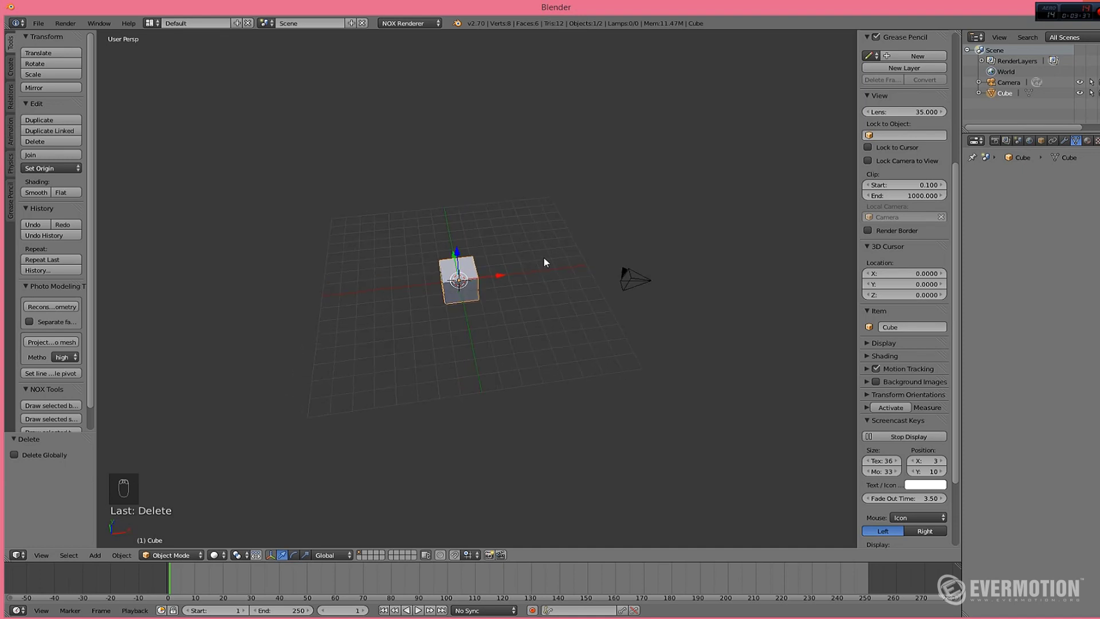
mouse_move(552, 258)
middle_mouse_down()
mouse_move(503, 264)
mouse_move(489, 252)
mouse_move(491, 238)
mouse_move(545, 247)
middle_mouse_up()
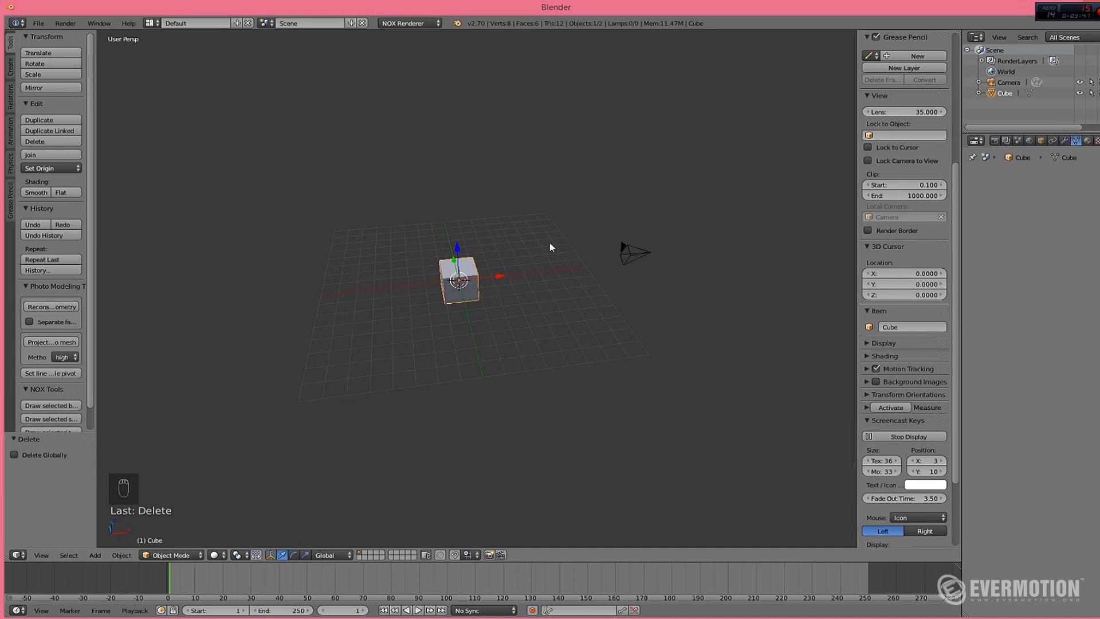
key("shift+a")
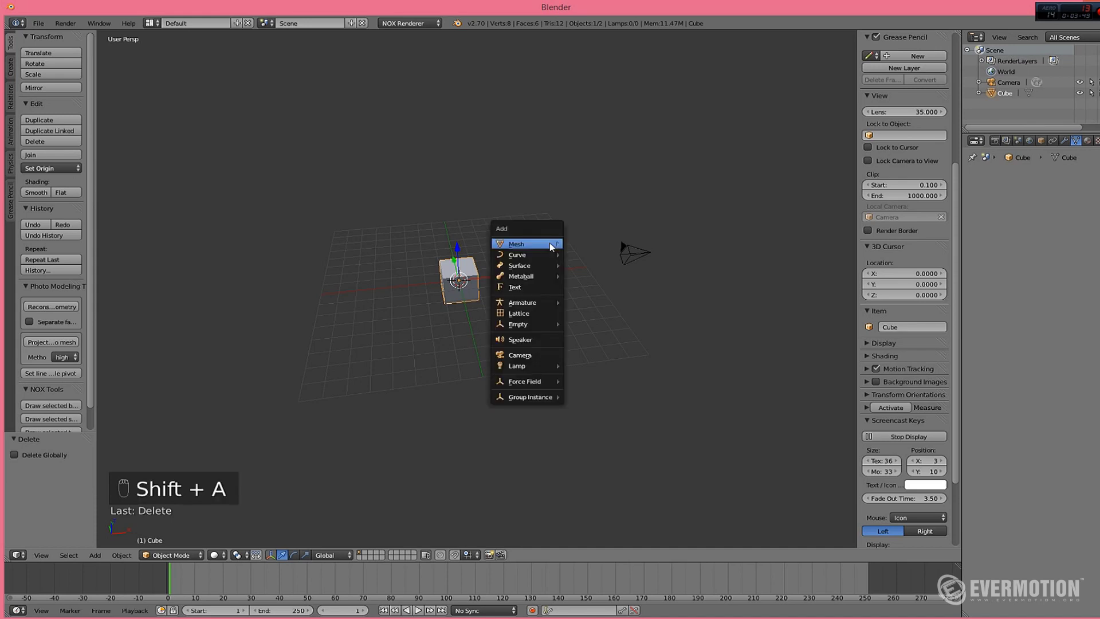
mouse_move(549, 244)
left_click(588, 244)
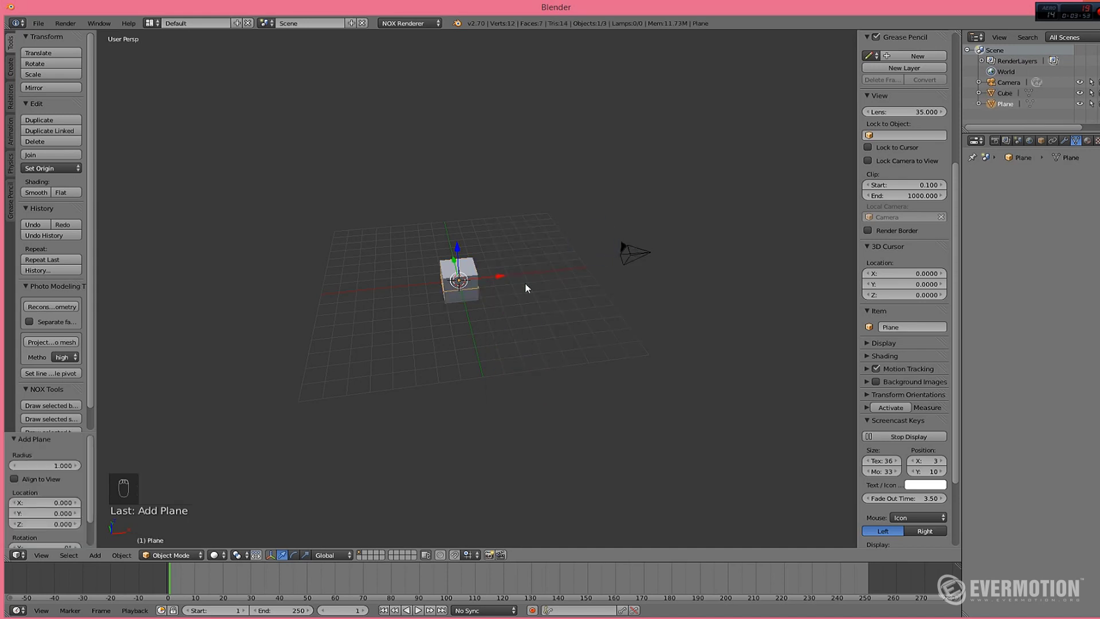
key("s")
key("5")
key("Return")
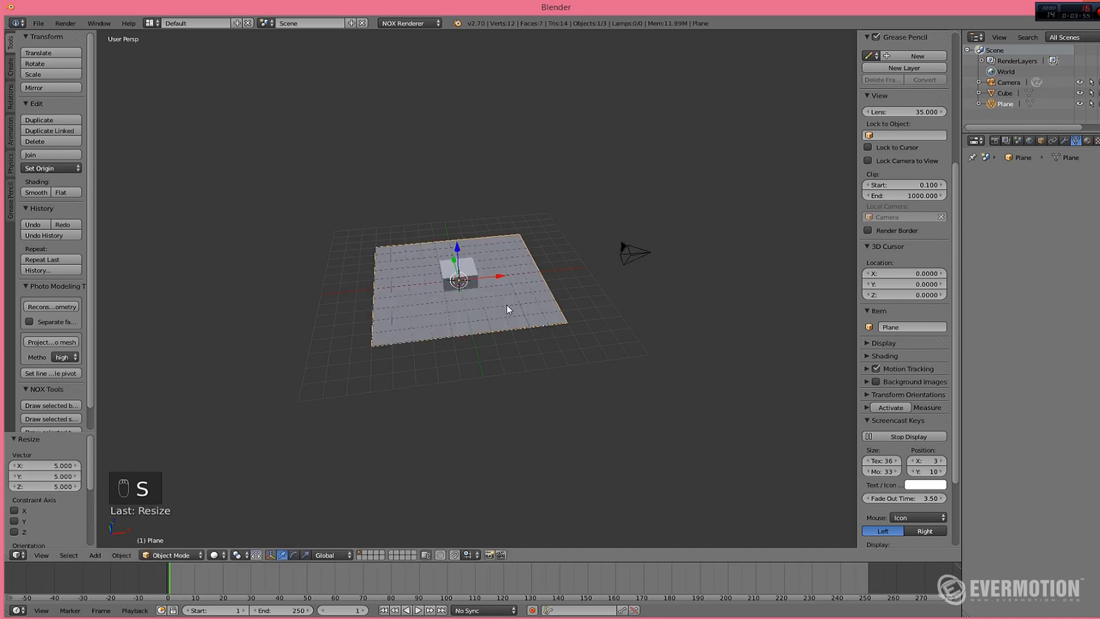
Raise the plane about 5.64 units along the global Z axis, above the cube.
middle_click_drag(515, 305, 501, 306)
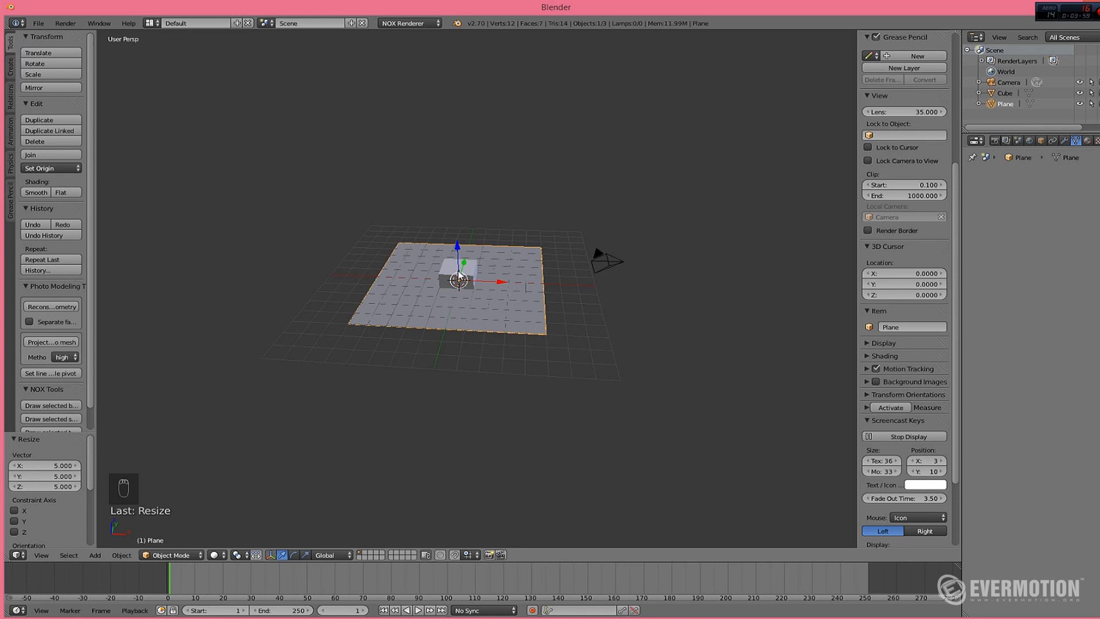
key("g")
key("z")
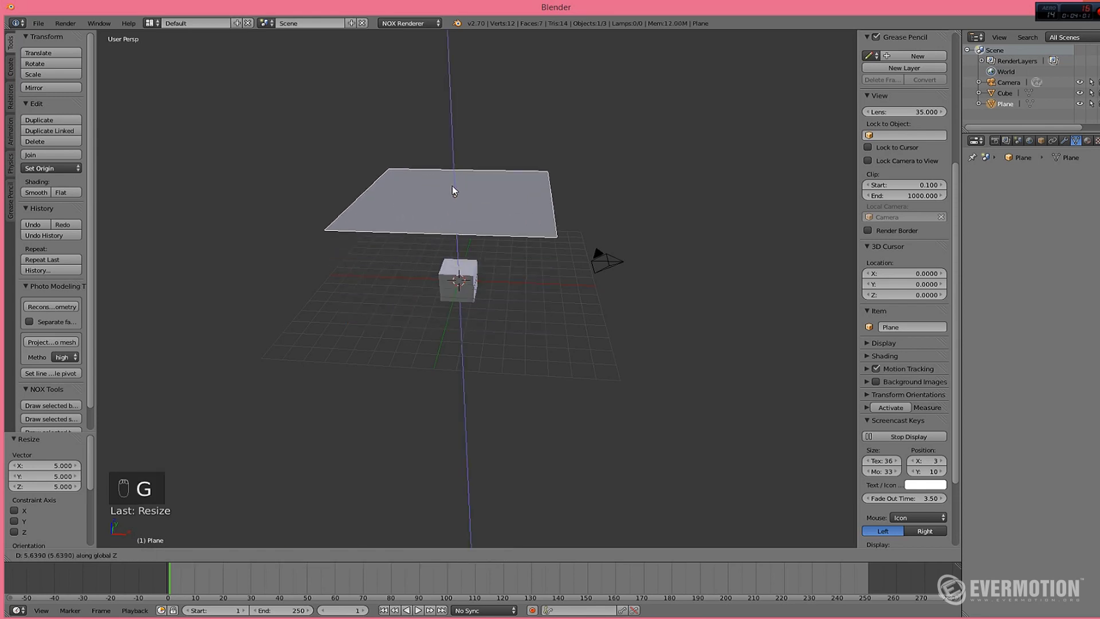
left_click(453, 191)
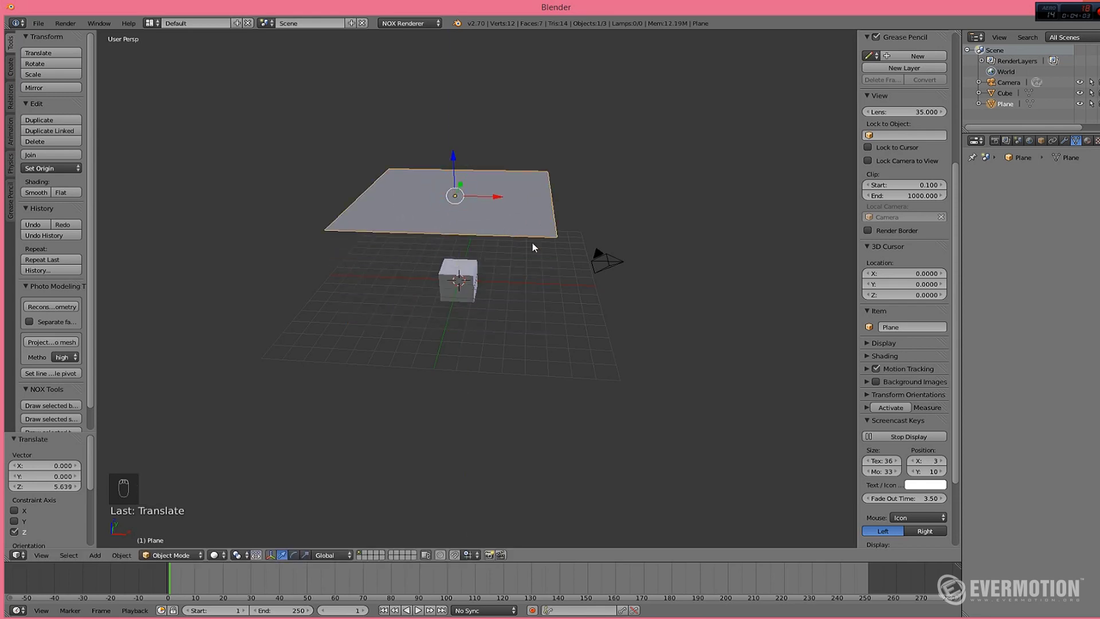
Display the plane's face normals at size 1.00 in Edit Mode, check their direction, and return to Object Mode.
middle_click_drag(503, 253, 527, 262)
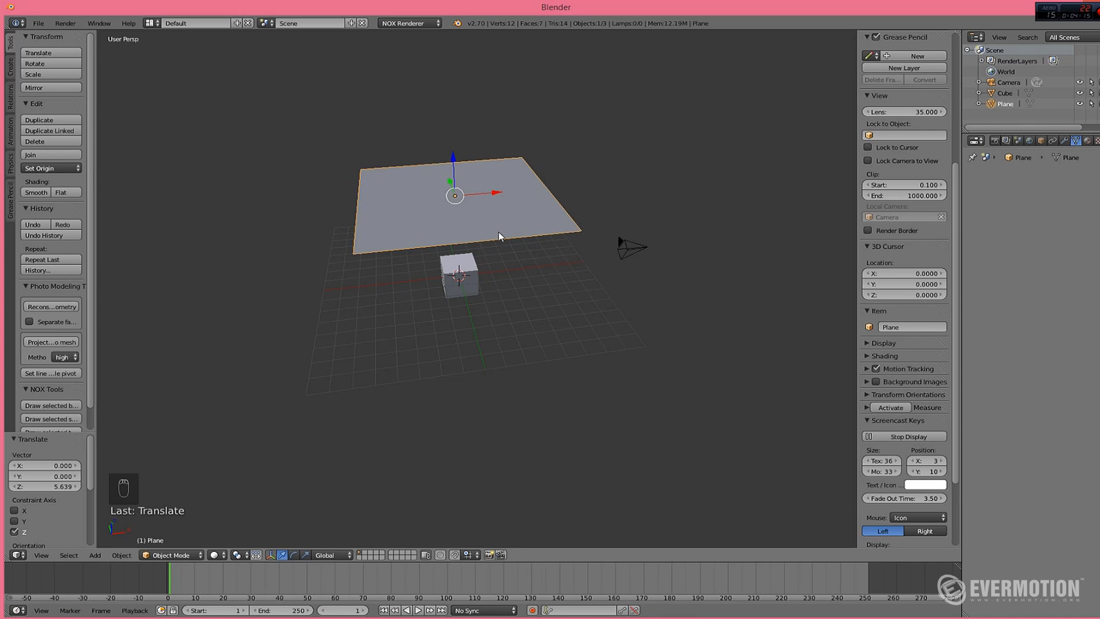
key("Tab")
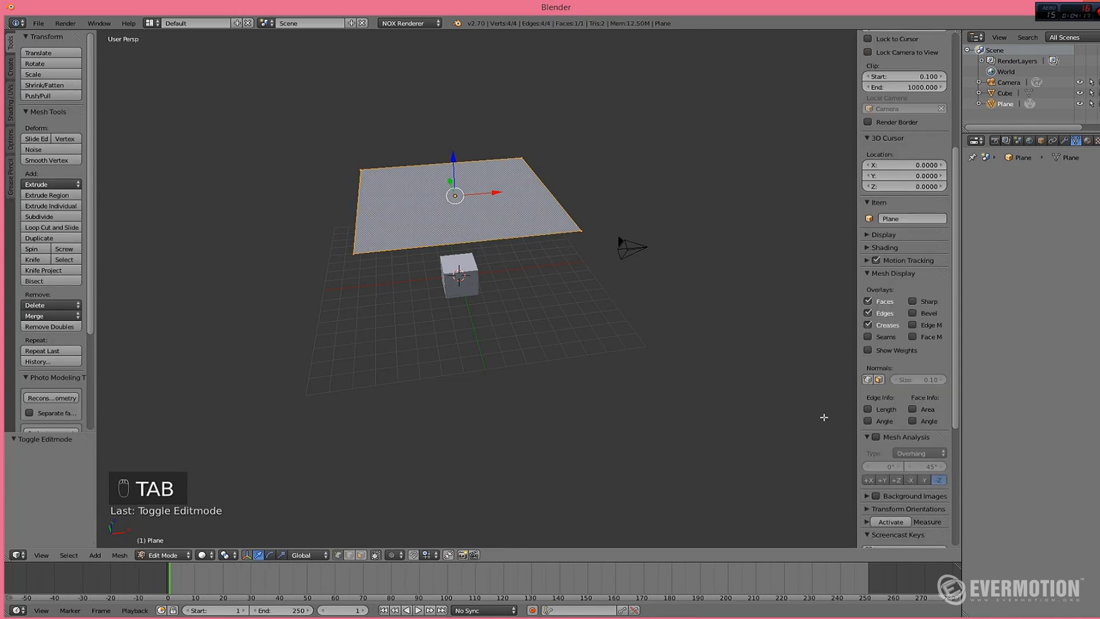
left_click(878, 380)
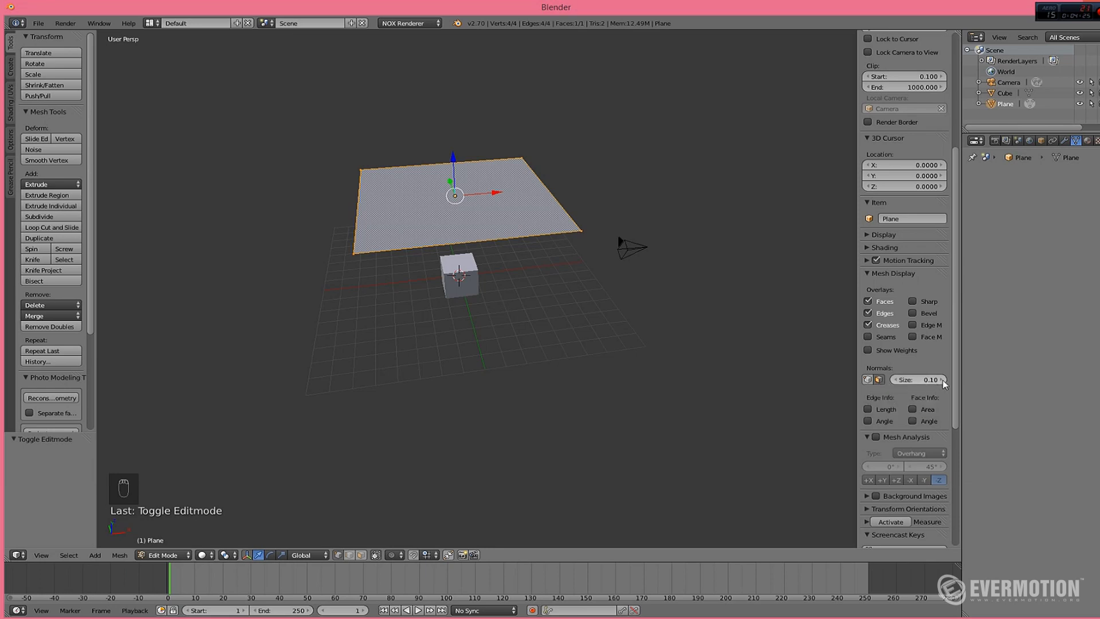
left_click_drag(942, 380, 942, 381)
middle_click_drag(569, 263, 528, 258)
key("ctrl+space")
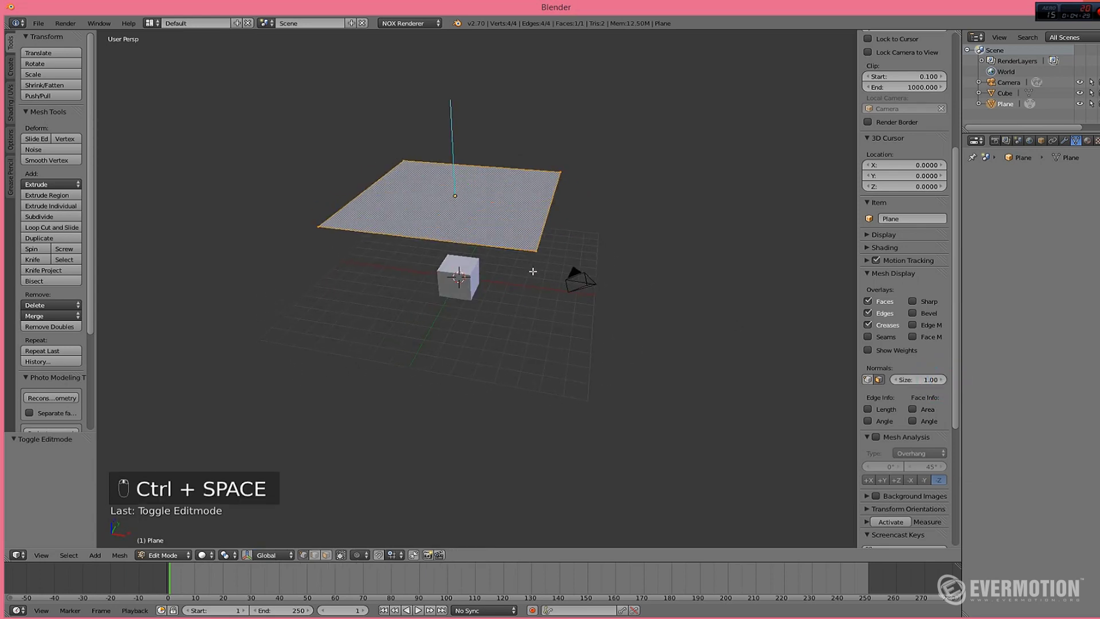
middle_click_drag(458, 158, 500, 211)
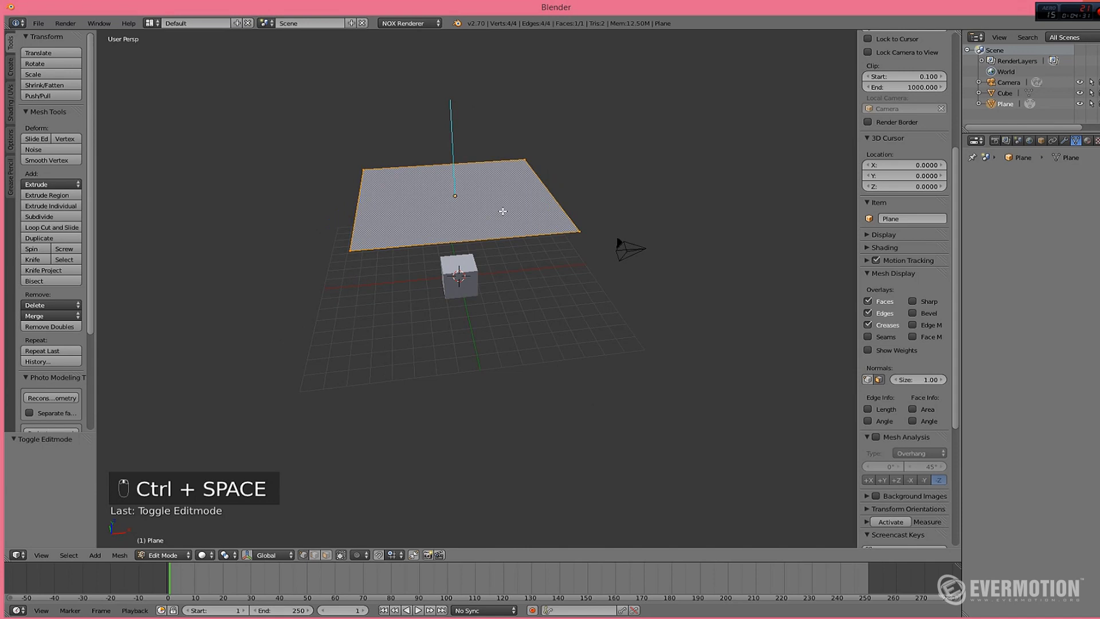
key("ctrl+space")
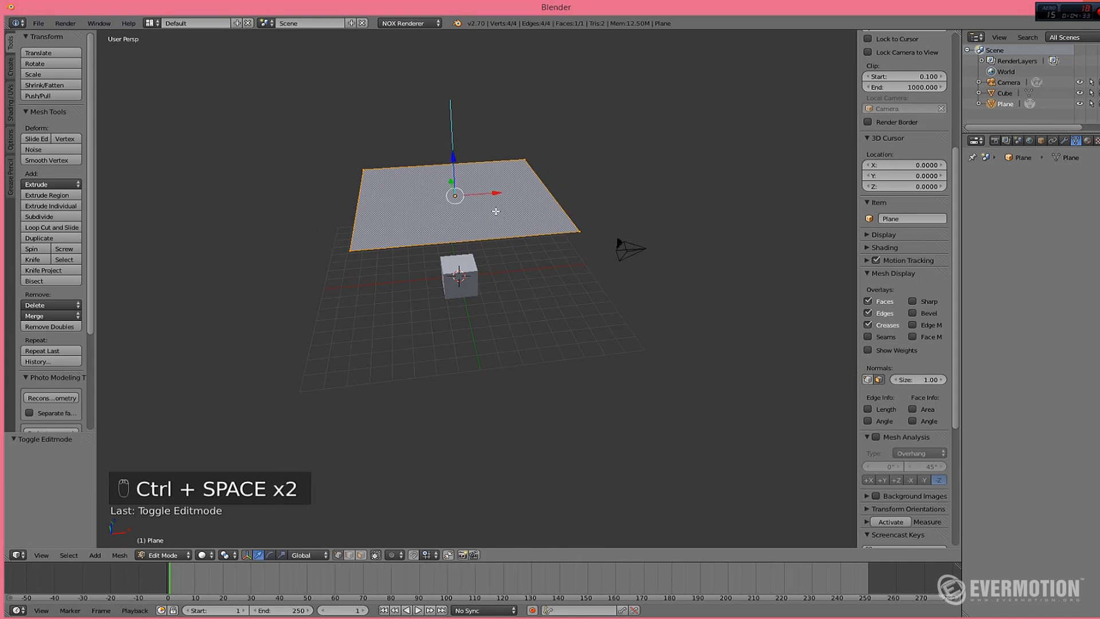
key("Tab")
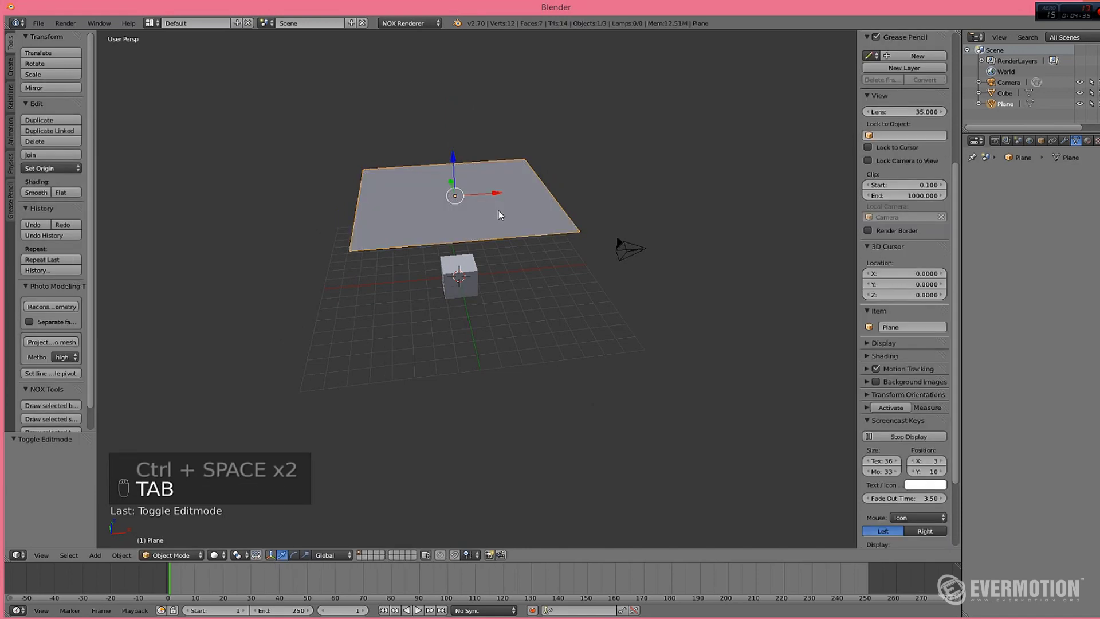
Rotate the plane 180° around the global Y axis and scale it down to about 0.763.
key("r")
key("y")
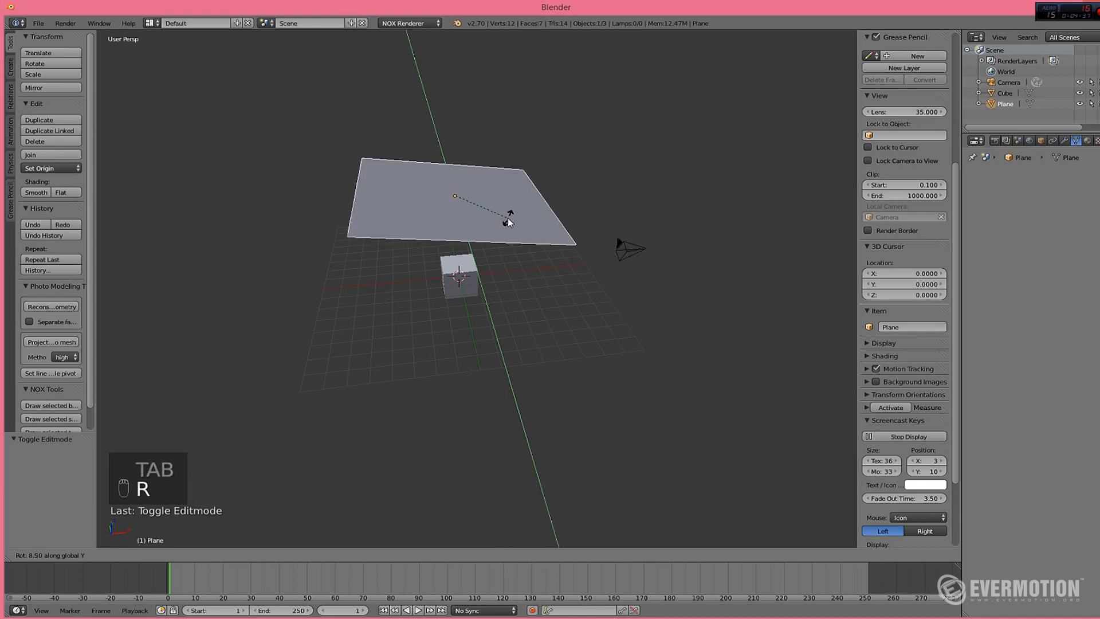
left_click(430, 194)
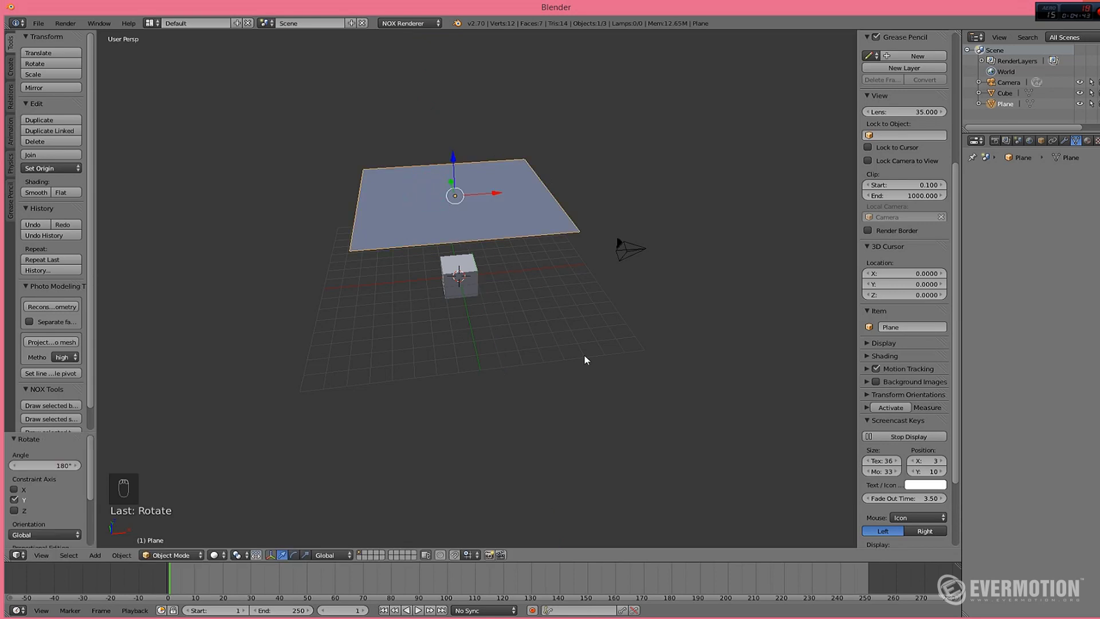
key("s")
left_click(528, 337)
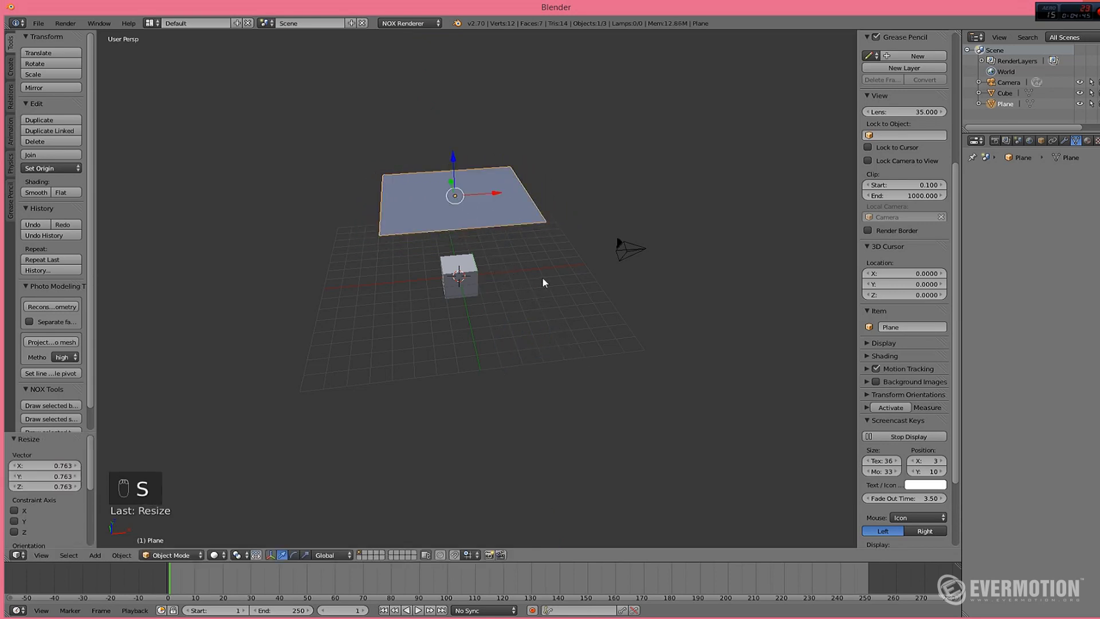
Create a new material for the plane and launch the NOX Material Editor for it.
left_click(1087, 142)
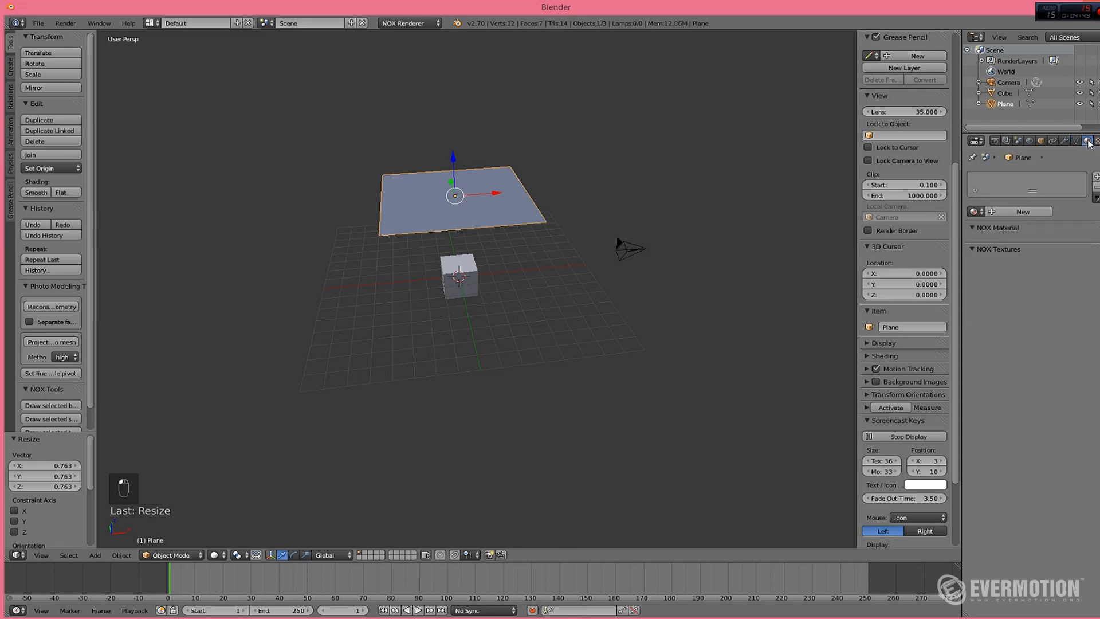
left_click(1036, 212)
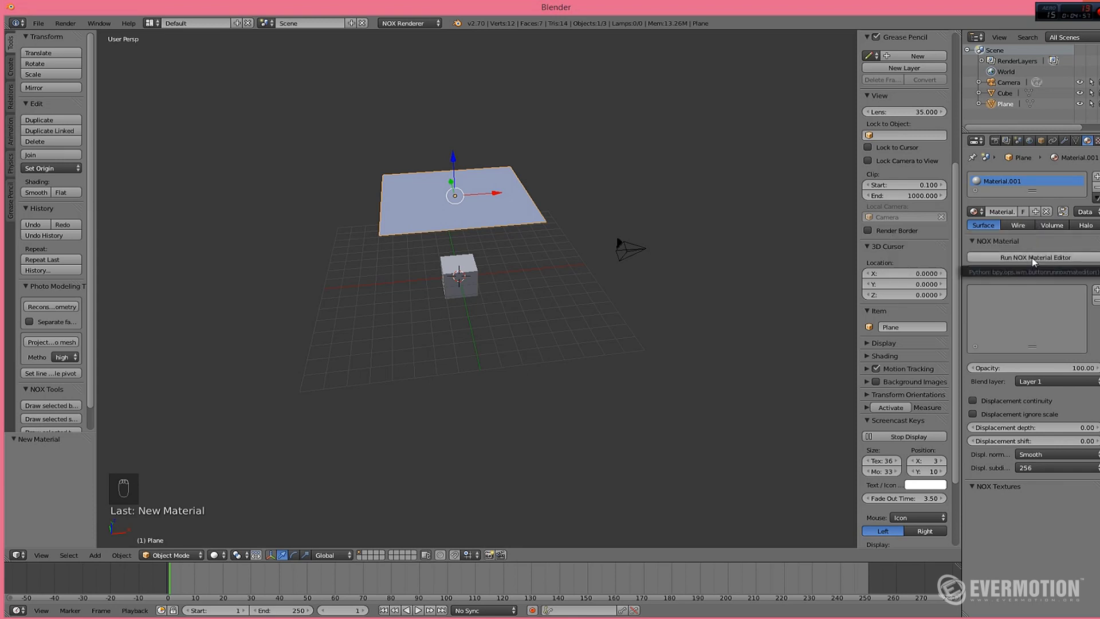
left_click(1032, 256)
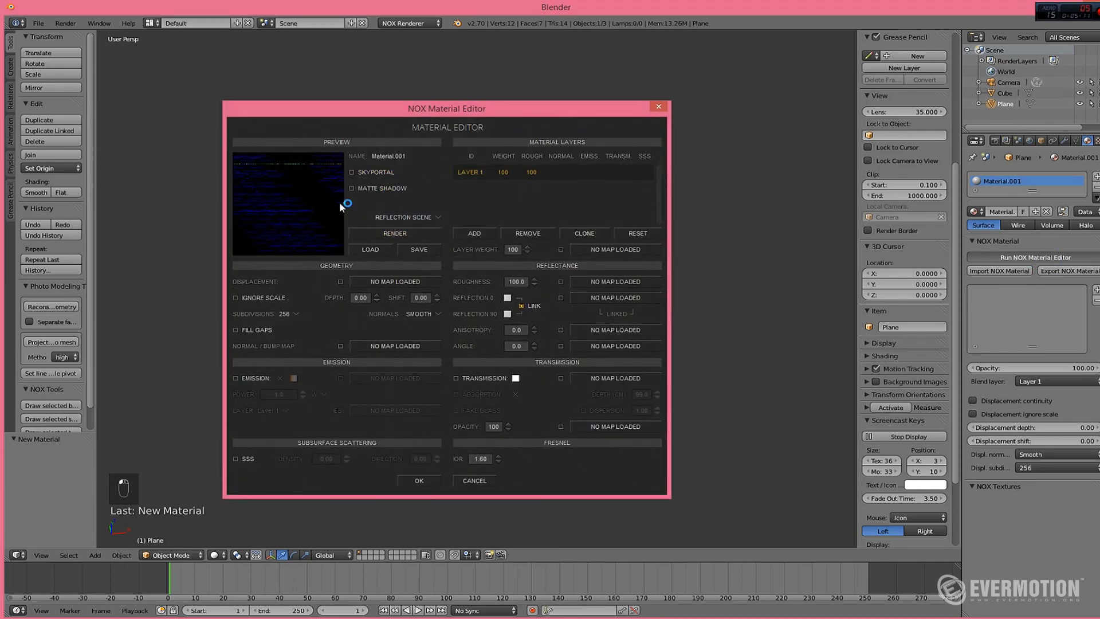
Render a material preview with the reflection scene, switch the preview to Emitter Scene, and render it again.
left_click(400, 234)
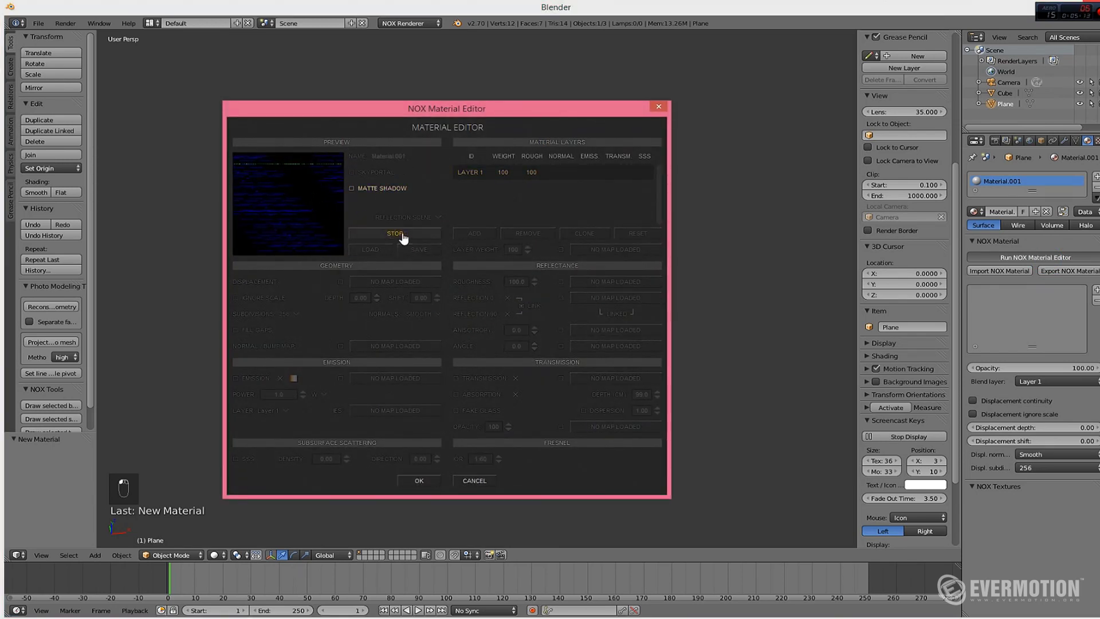
left_click(403, 235)
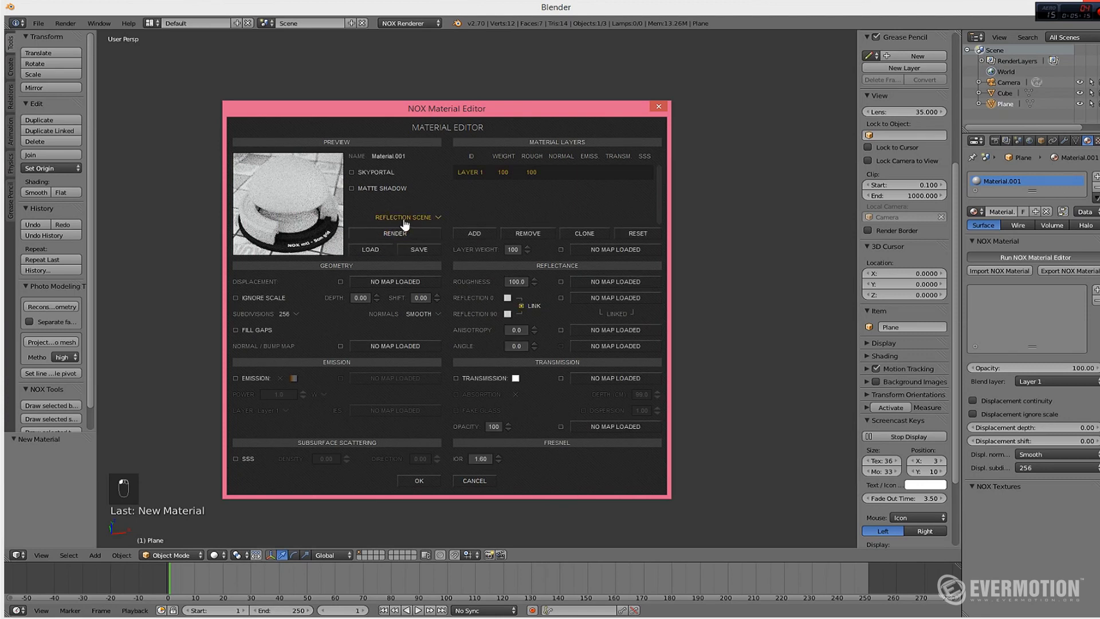
left_click(420, 218)
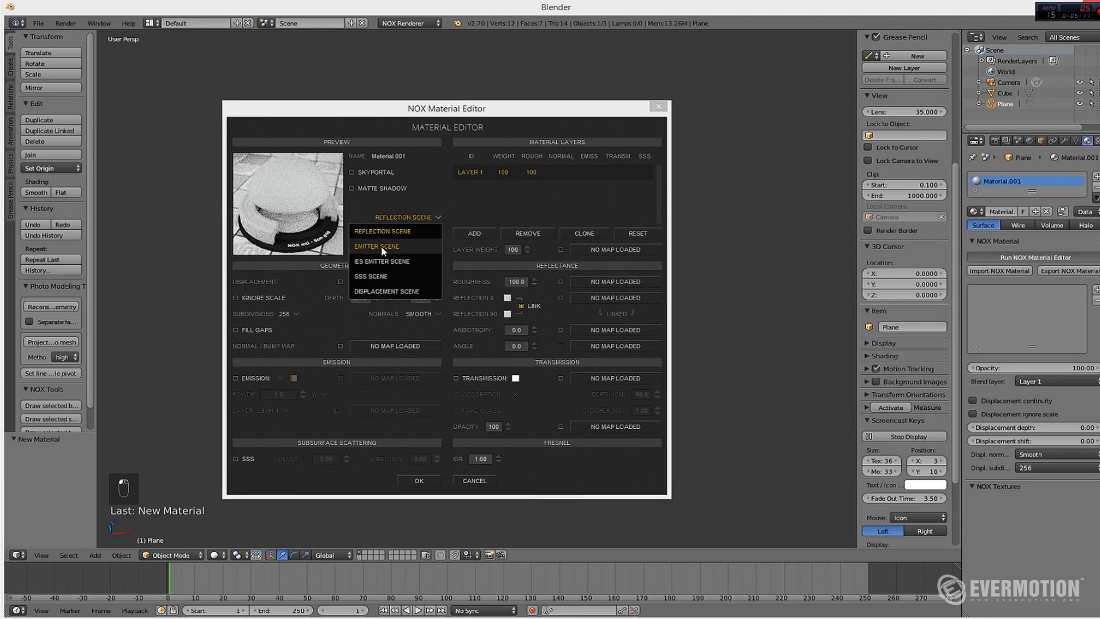
left_click(379, 247)
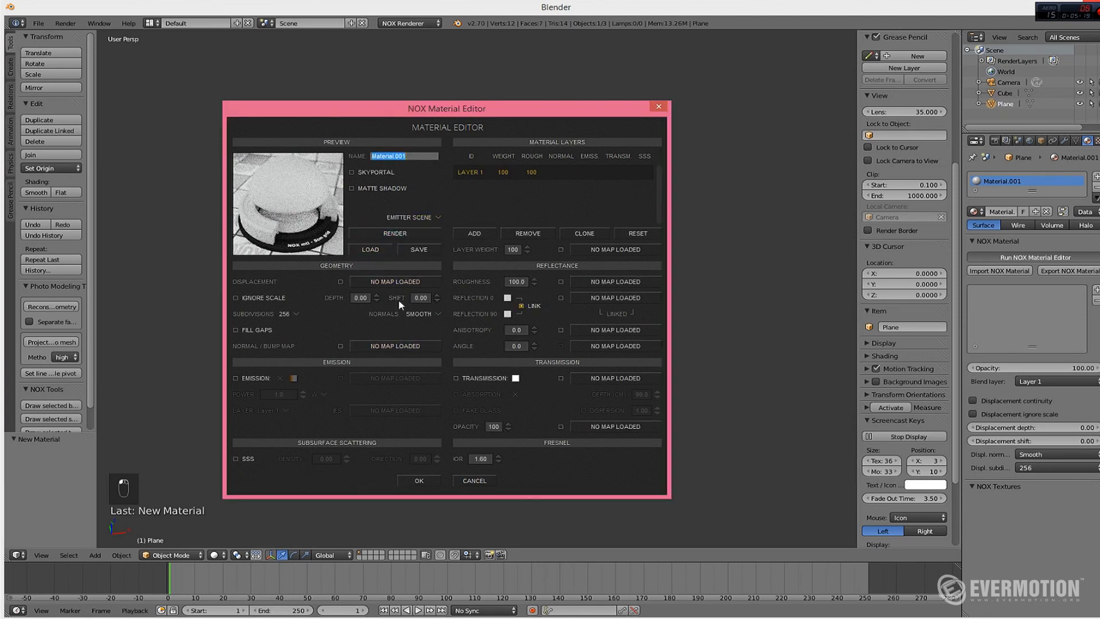
left_click(402, 234)
left_click(403, 234)
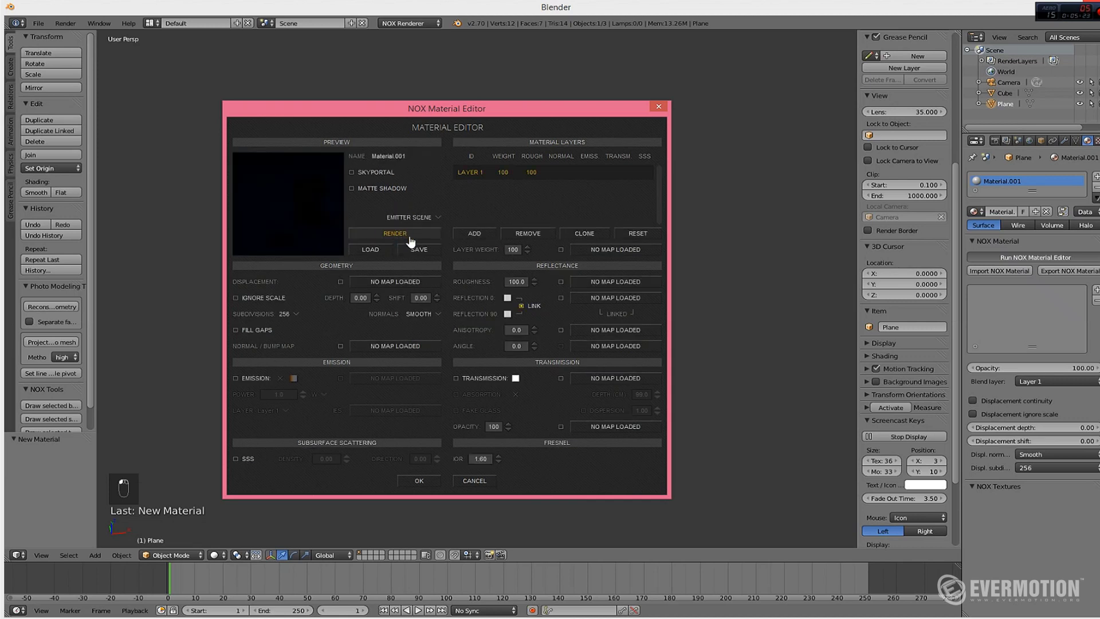
Enable emission on the material layer and set its colour to near-white, RGB 251, 251, 251.
left_click(235, 379)
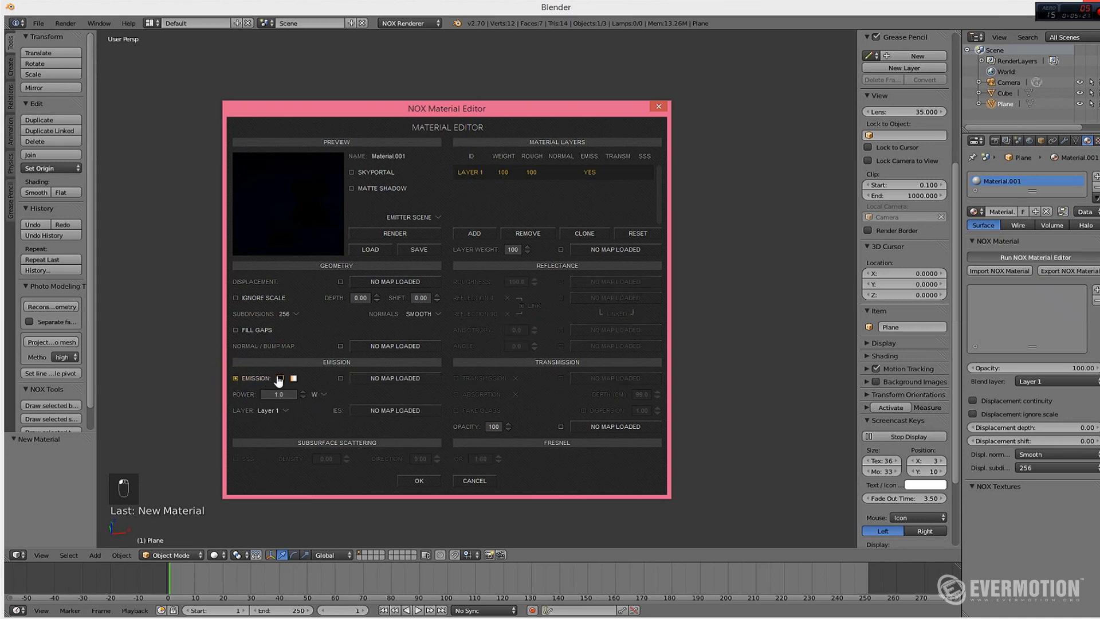
left_click(278, 378)
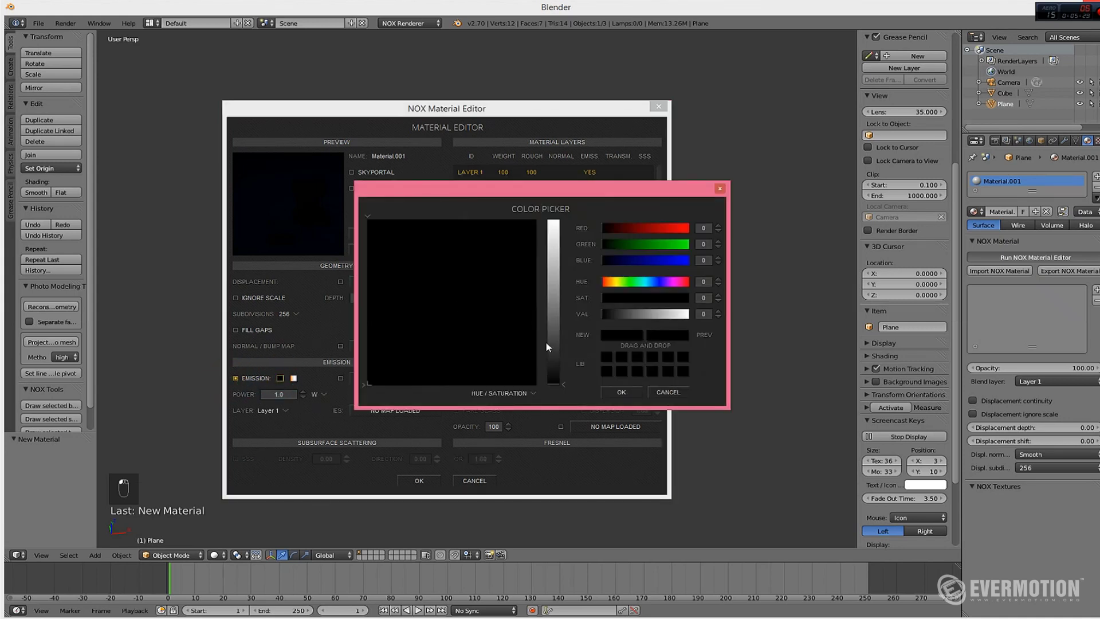
left_click_drag(549, 353, 577, 228)
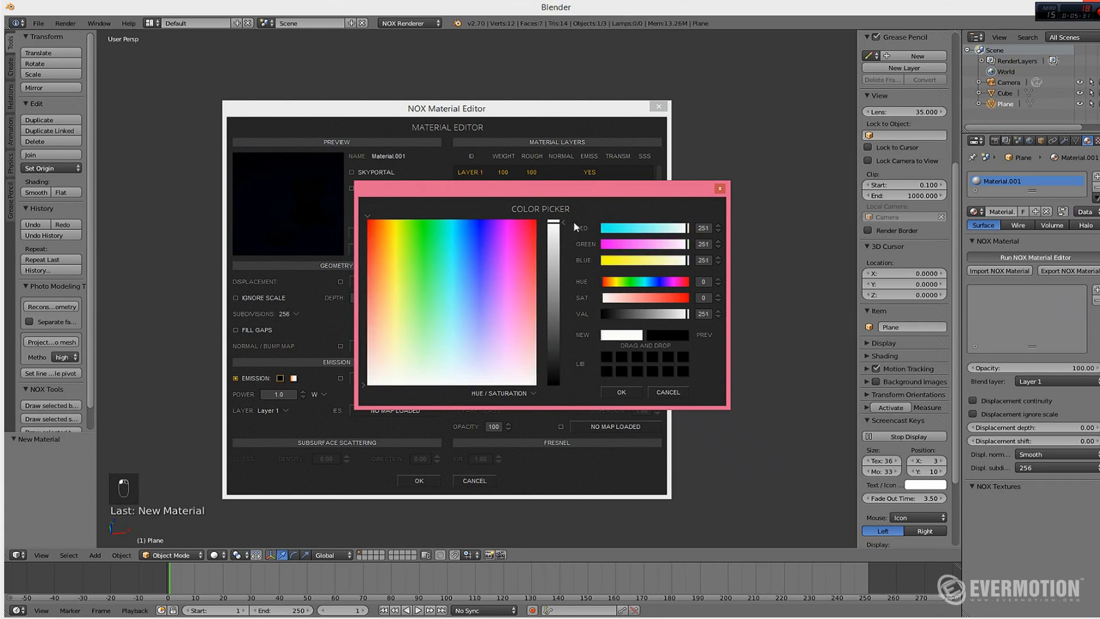
left_click(621, 392)
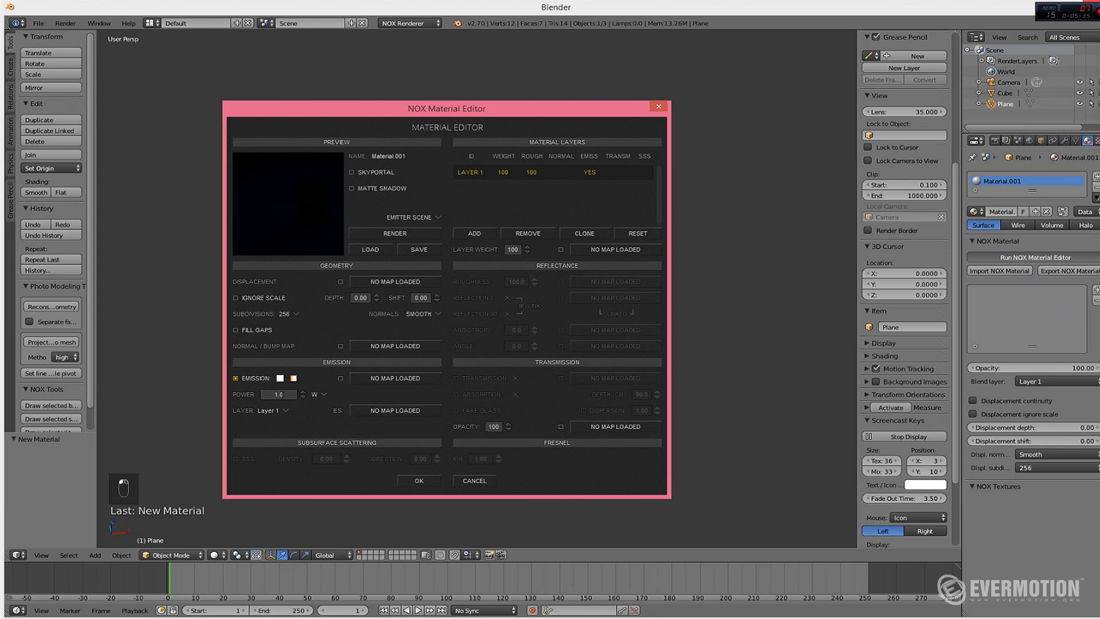
Set the emission power to about 1052.5 W/m² and render the emitter preview briefly.
left_click_drag(302, 393, 308, 445)
left_click(324, 394)
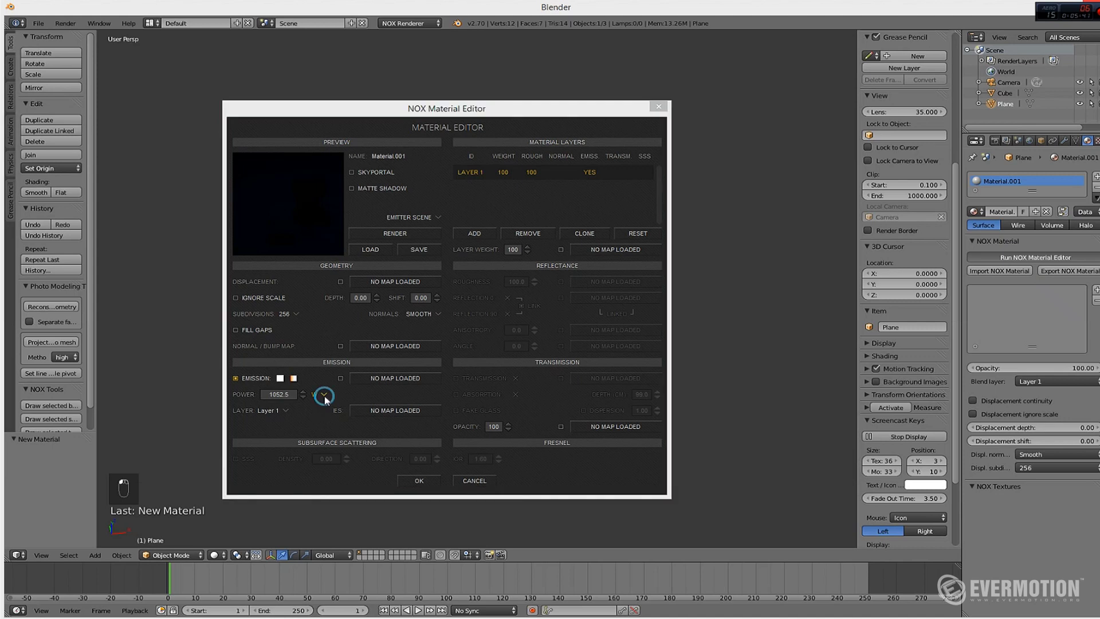
left_click(325, 425)
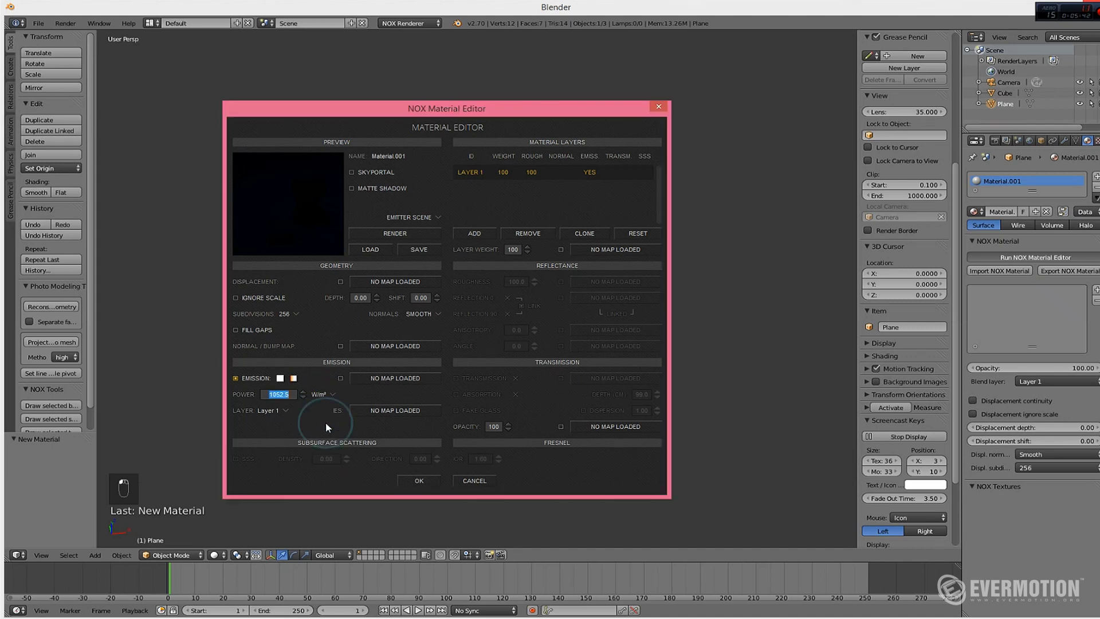
left_click(384, 239)
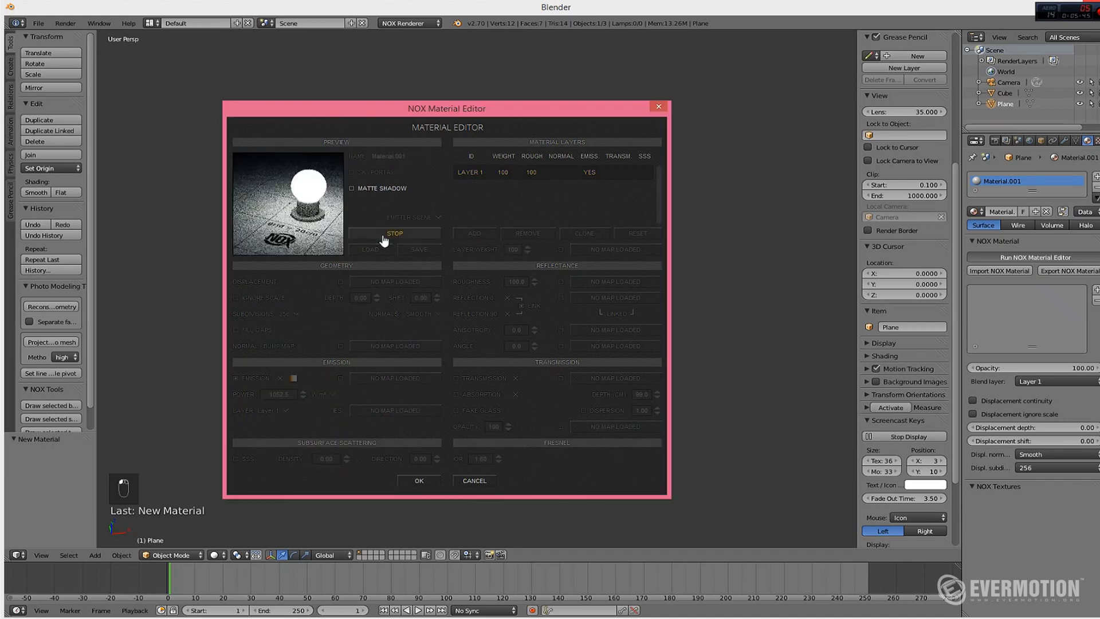
left_click(384, 240)
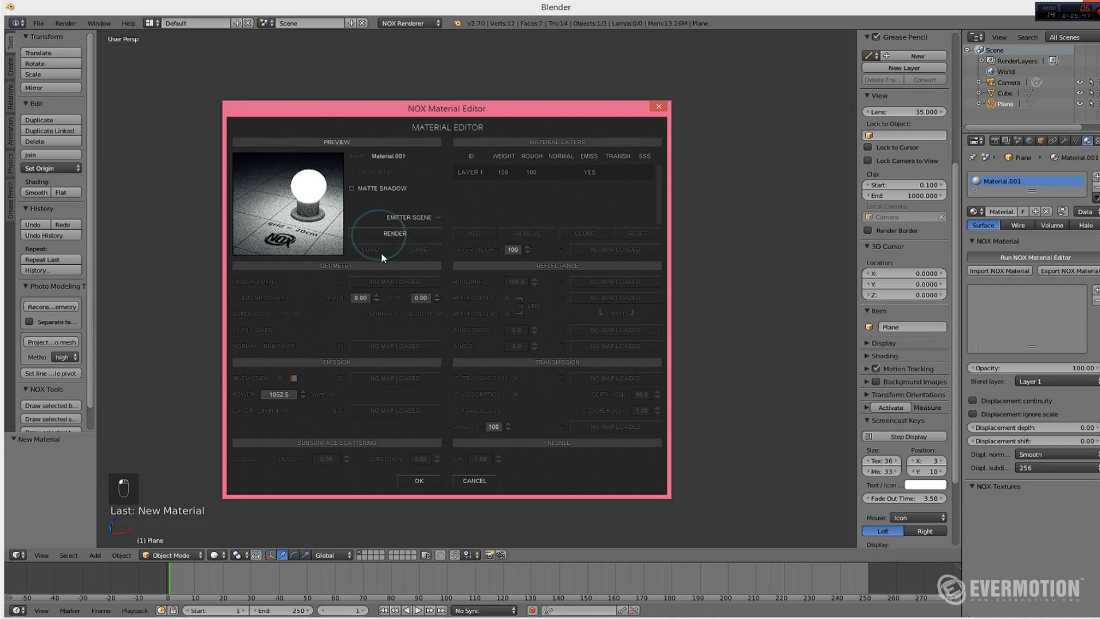
Accept the plane's emissive material and run a short test render of the scene, stopping and closing it to return to the viewport.
left_click(419, 480)
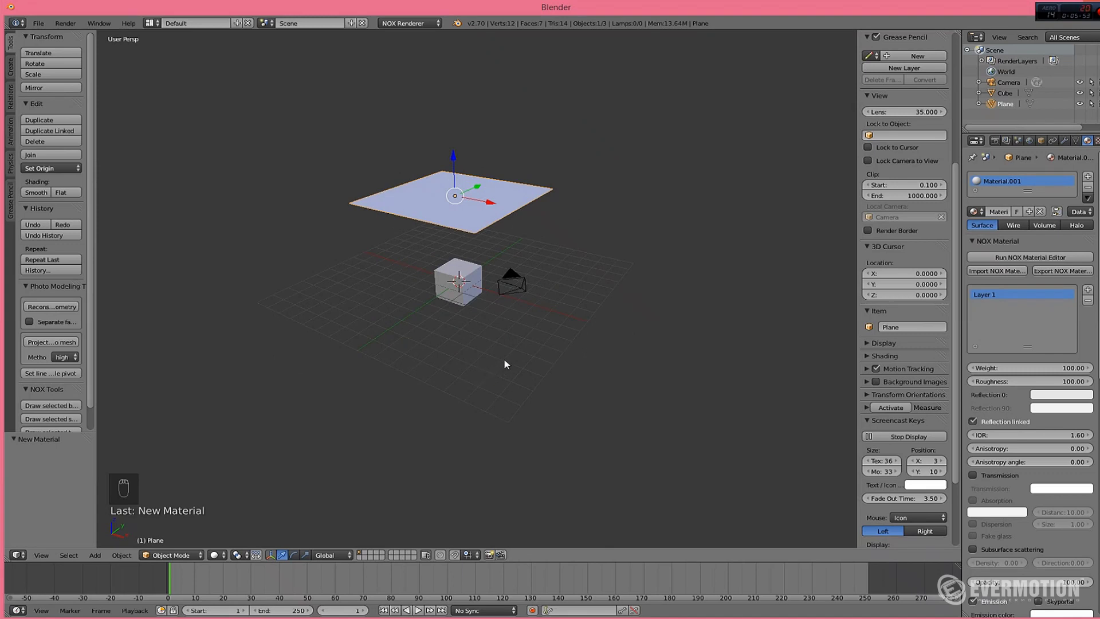
key("F12")
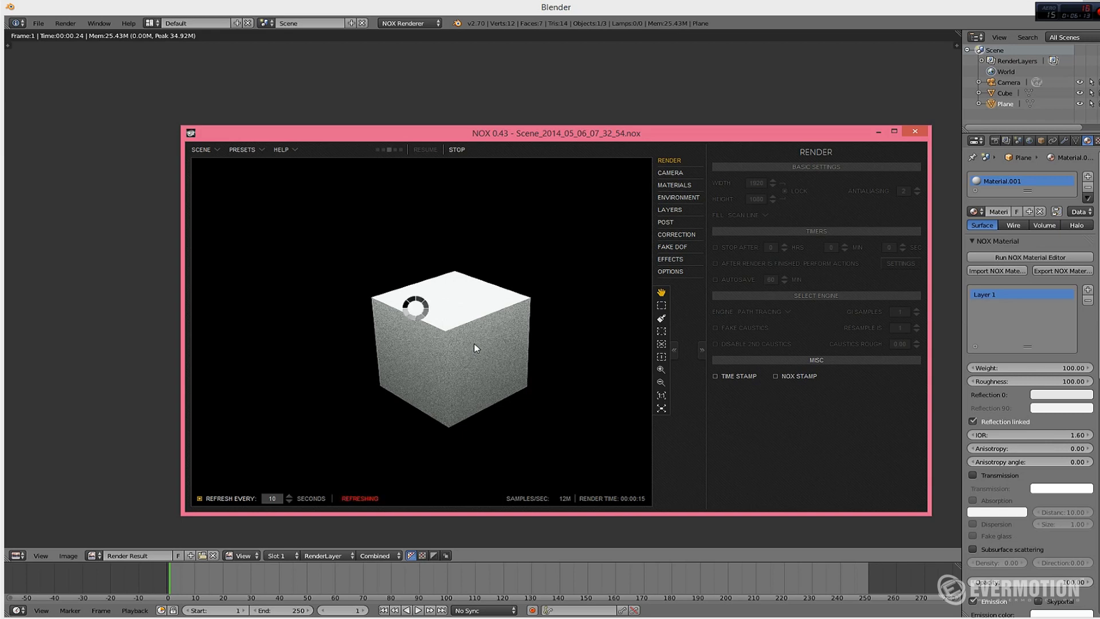
left_click(460, 150)
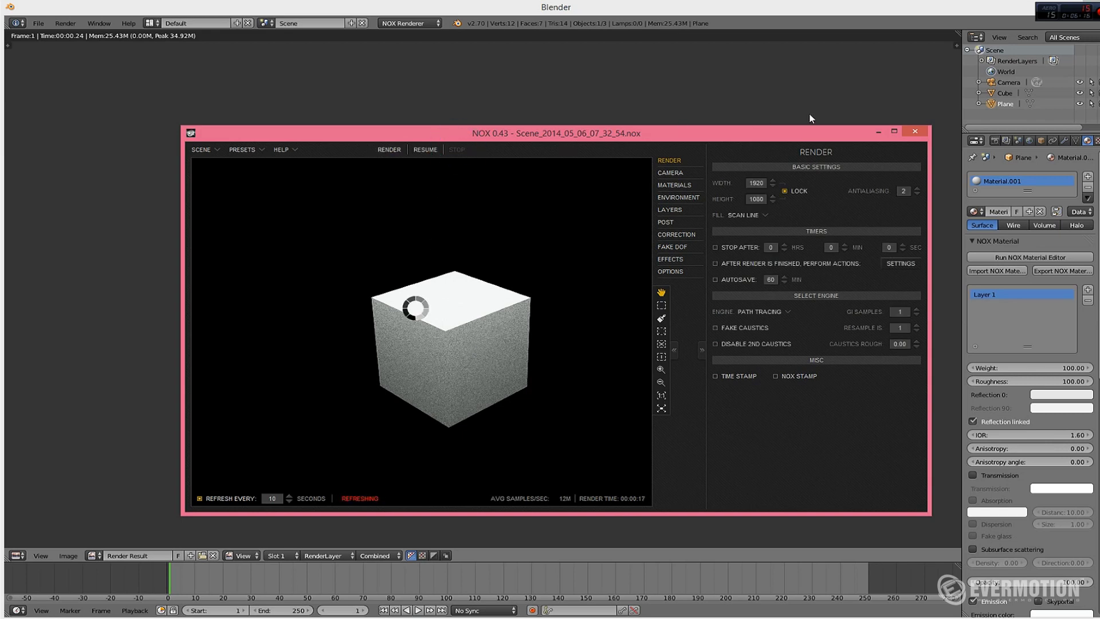
left_click(914, 133)
key("F11")
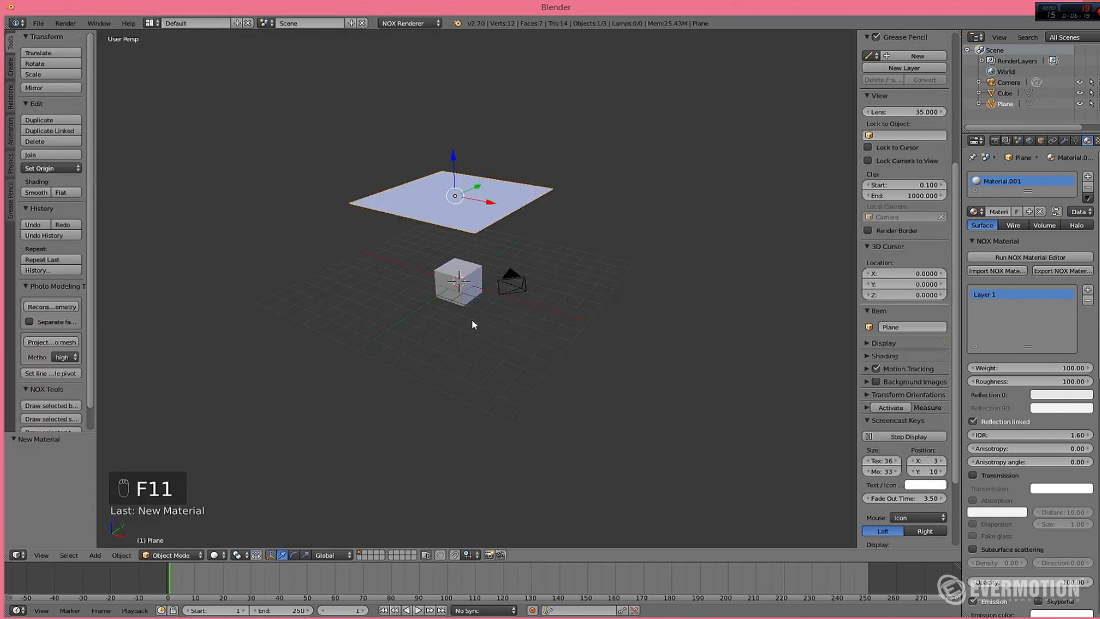
Add a second plane at the origin as a floor and scale it by 10.
key("shift+a")
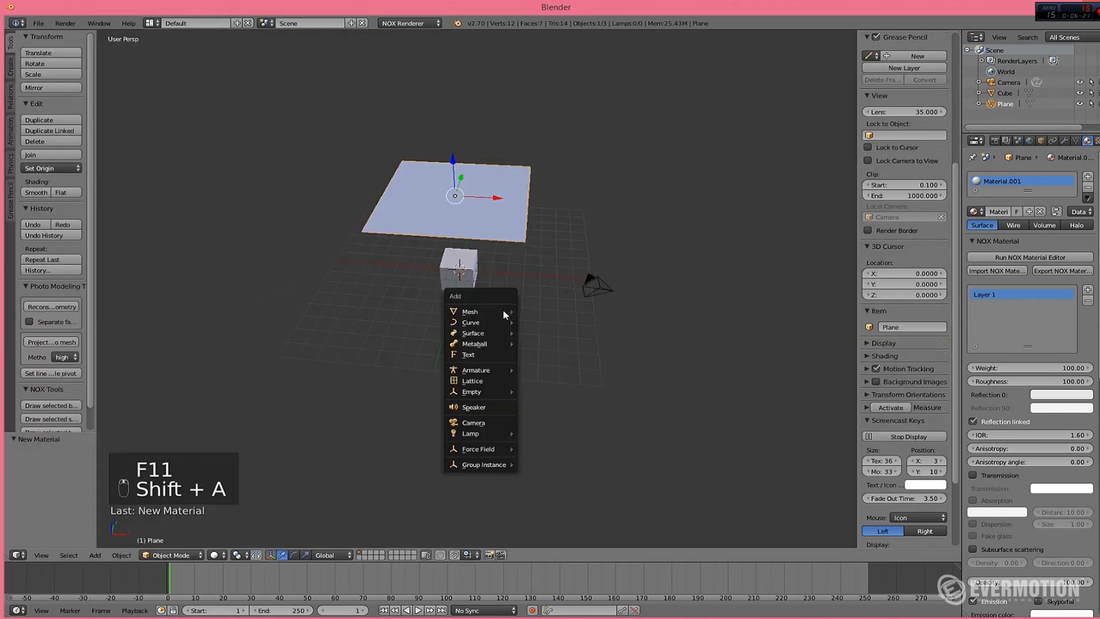
mouse_move(503, 311)
left_click(543, 312)
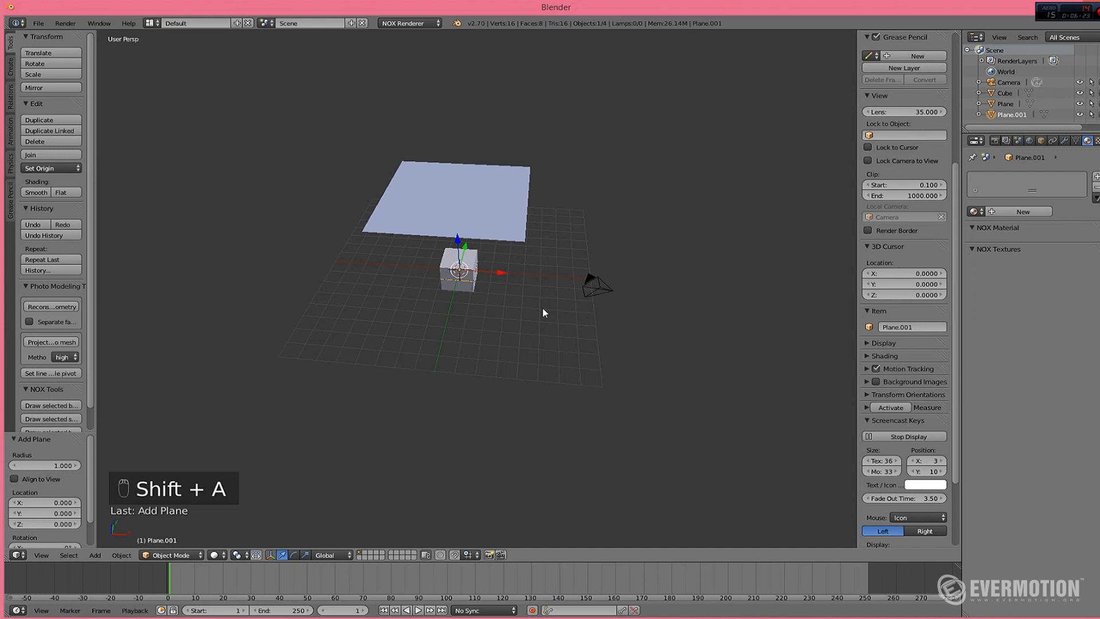
type("s10")
key("Return")
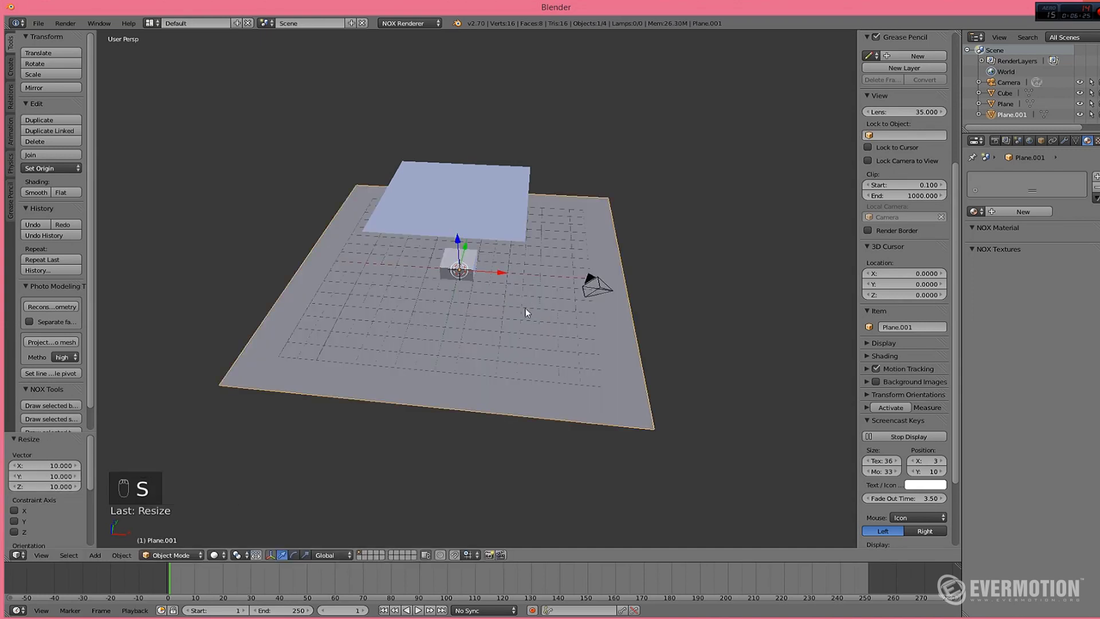
Move the cube up 1 unit along the global Z axis so it rests on the floor plane.
right_click(465, 272)
type("gz")
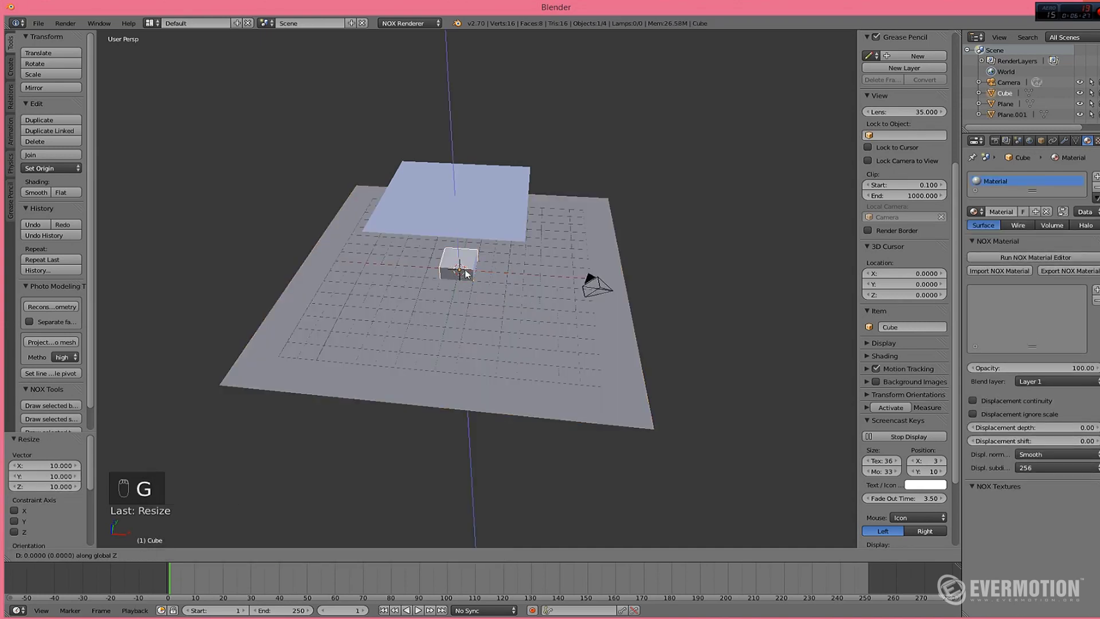
type("1")
key("Return")
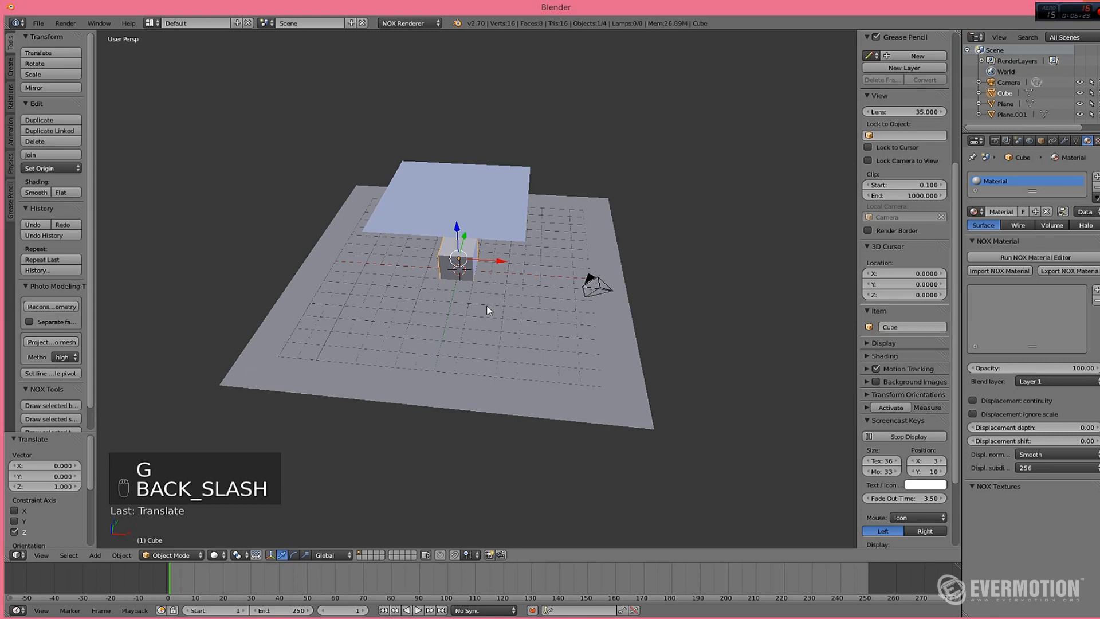
Render the scene in NOX and lower the post-processing exposure EV to -1.58.
key("F12")
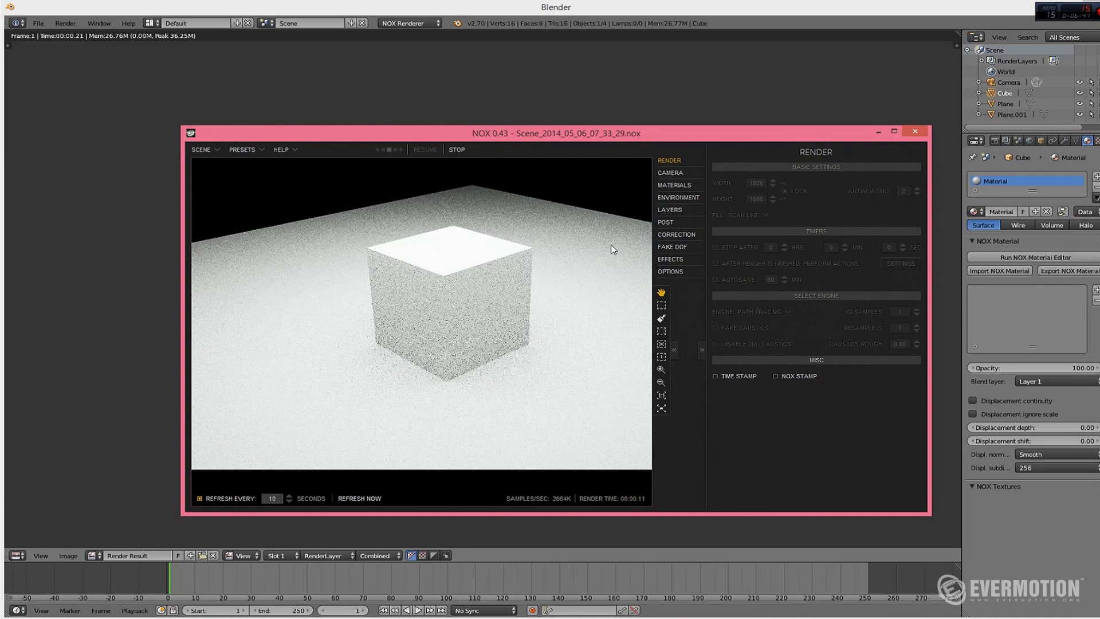
left_click(675, 224)
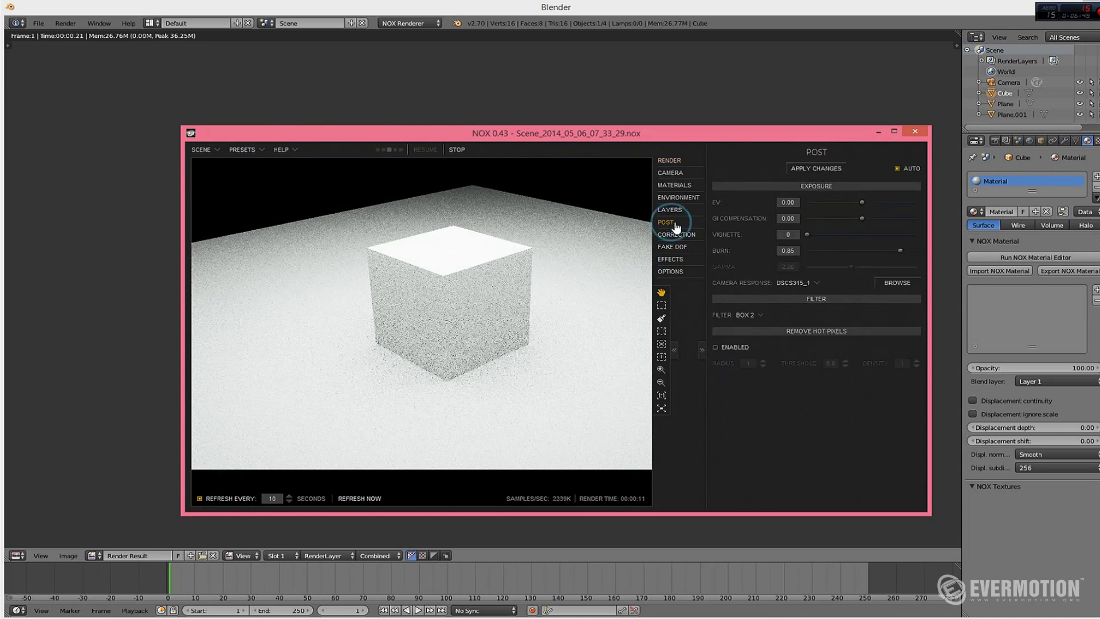
left_click_drag(863, 207, 853, 207)
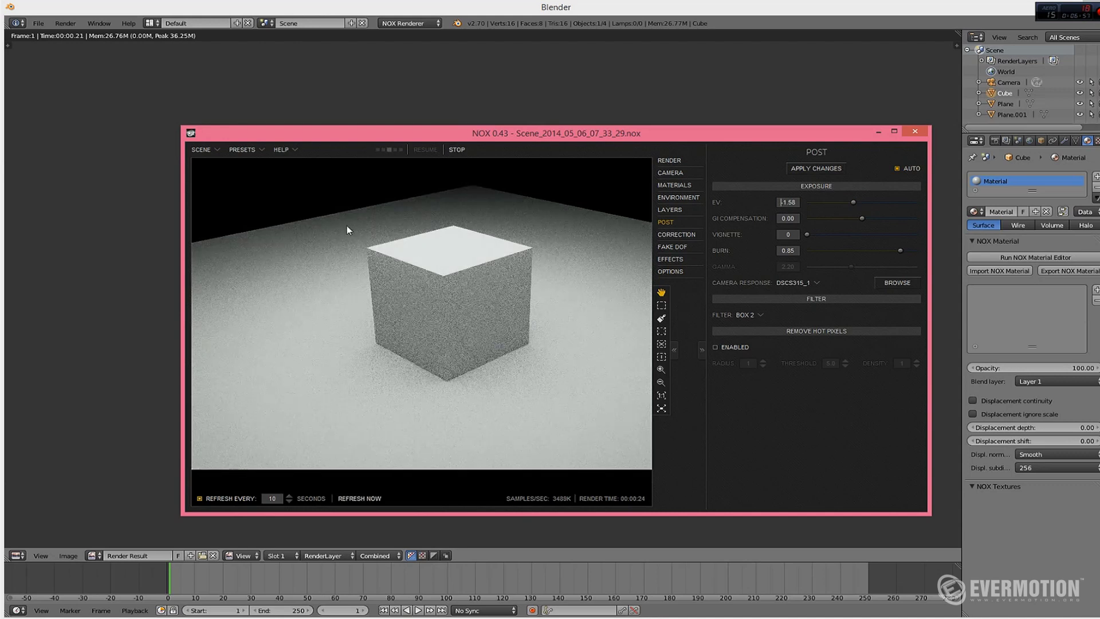
left_click_drag(378, 298, 418, 281)
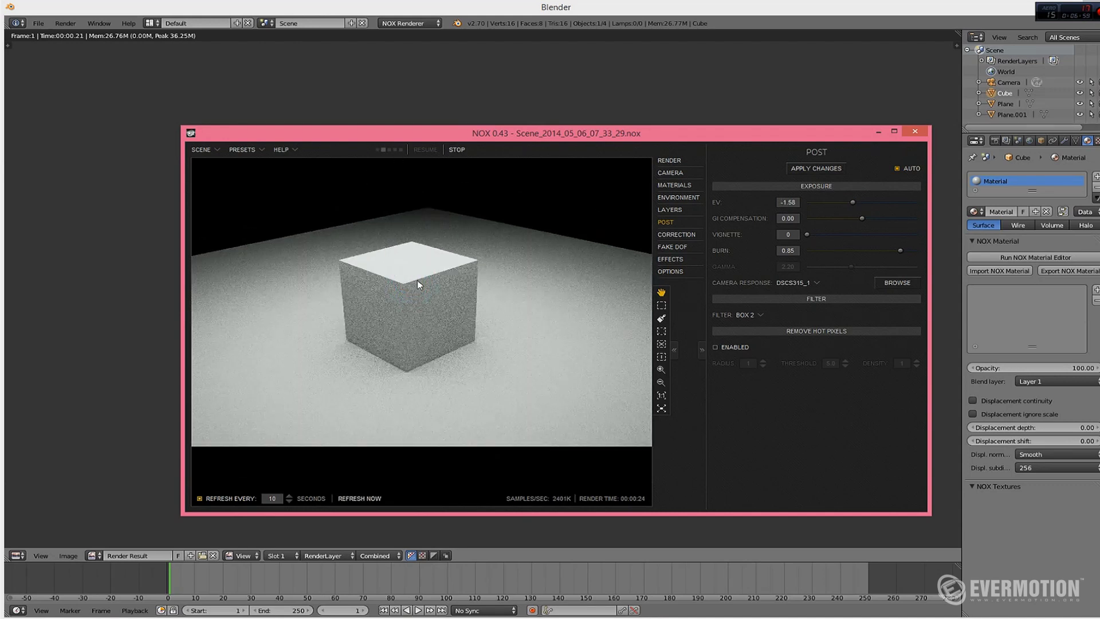